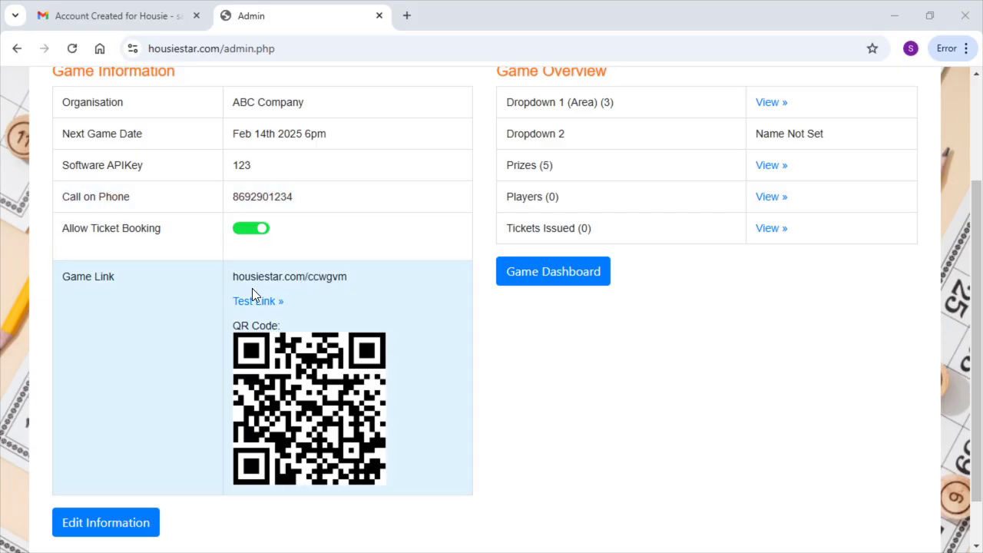
Select the code 'ccwgvm' at the end of the Game Link text
{"action": "mouse_move", "coordinate": [234, 278]}
{"action": "left_mouse_down"}
{"action": "mouse_move", "coordinate": [249, 300]}
{"action": "mouse_move", "coordinate": [262, 279]}
{"action": "mouse_move", "coordinate": [235, 276]}
{"action": "left_mouse_up"}
{"action": "left_click_drag", "start_coordinate": [346, 277], "coordinate": [307, 277]}
Open the game's Test Link in a new tab and narrow the window to portrait size
{"action": "left_click", "coordinate": [355, 276]}
{"action": "left_click", "coordinate": [248, 304]}
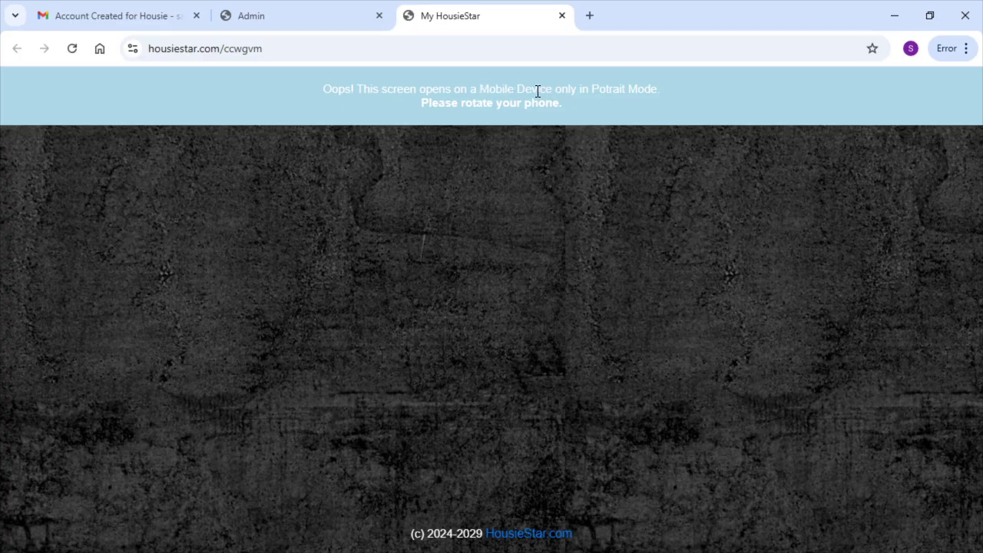
{"action": "left_click", "coordinate": [928, 17]}
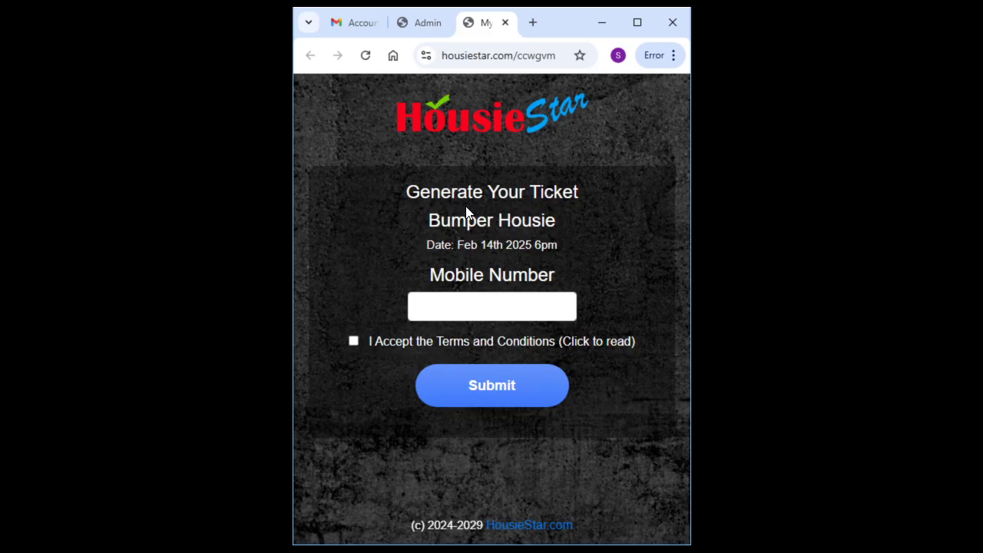
Return to the admin Game Information page in a full-screen window
{"action": "left_click_drag", "start_coordinate": [546, 221], "coordinate": [443, 220]}
{"action": "left_click", "coordinate": [443, 221]}
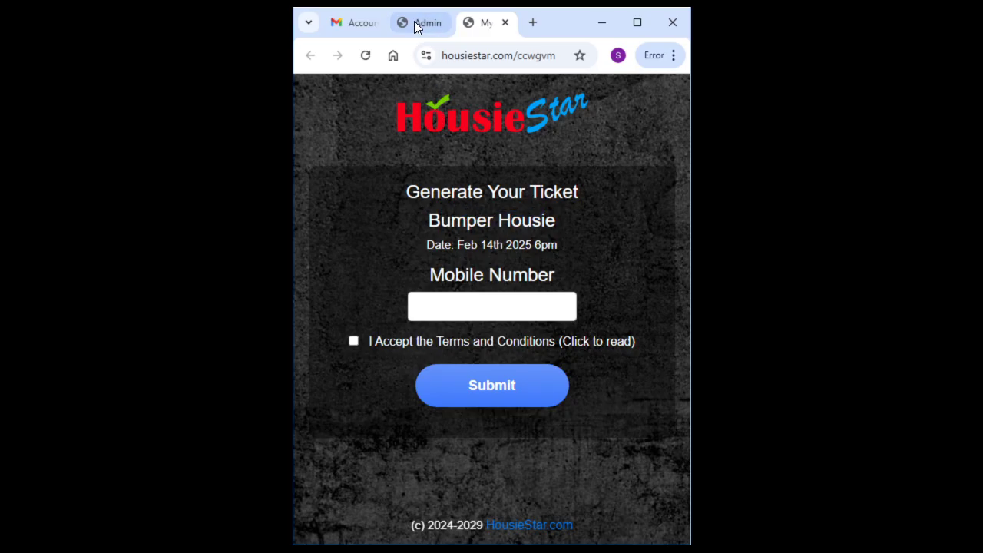
{"action": "left_click", "coordinate": [419, 22]}
{"action": "left_click", "coordinate": [637, 23]}
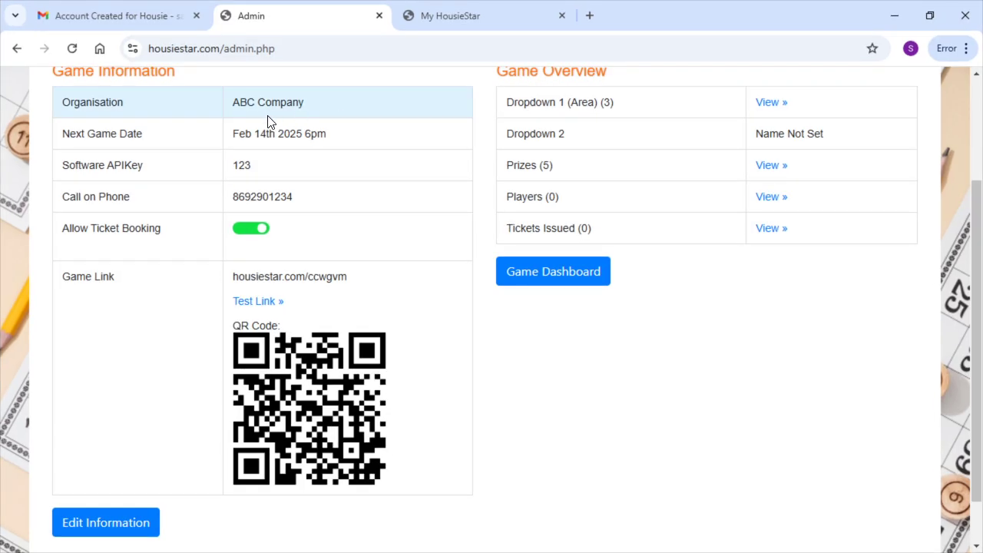
Open the account information for editing and scroll down through it
{"action": "left_click", "coordinate": [120, 528]}
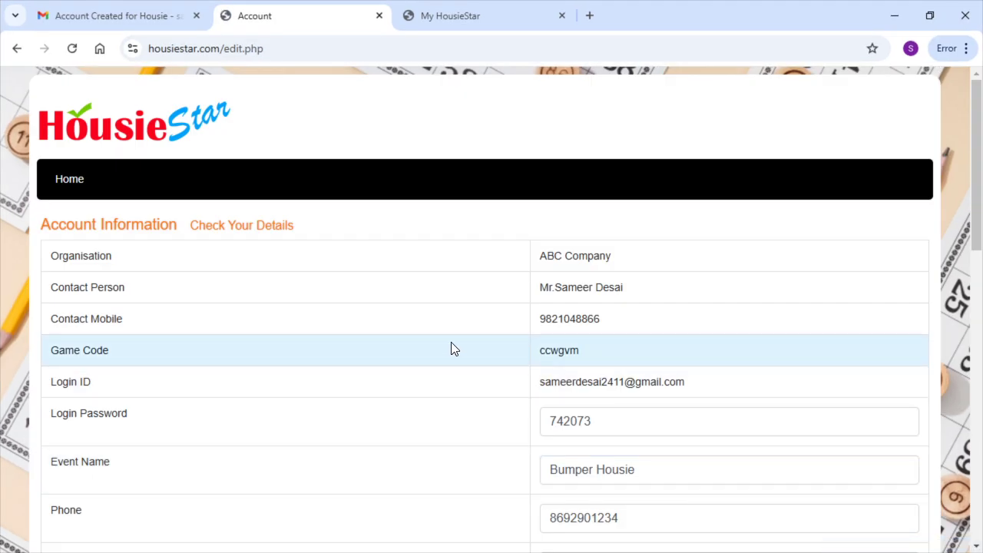
{"action": "scroll", "coordinate": [547, 420], "scroll_direction": "down", "scroll_amount": 1}
{"action": "scroll", "coordinate": [548, 420], "scroll_direction": "down", "scroll_amount": 2}
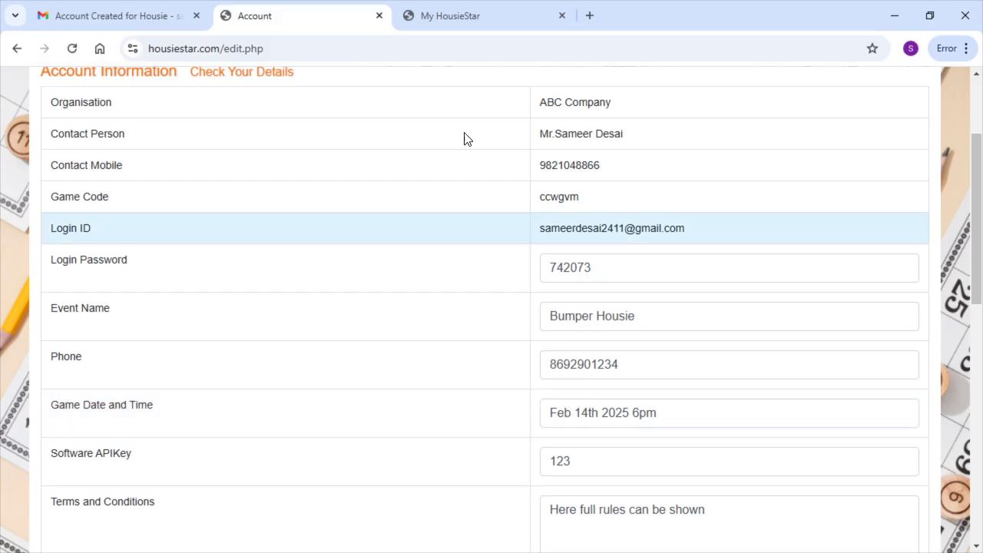
Enter the player's mobile number on the portrait-size Generate Your Ticket form
{"action": "left_click", "coordinate": [469, 15]}
{"action": "left_click", "coordinate": [929, 15]}
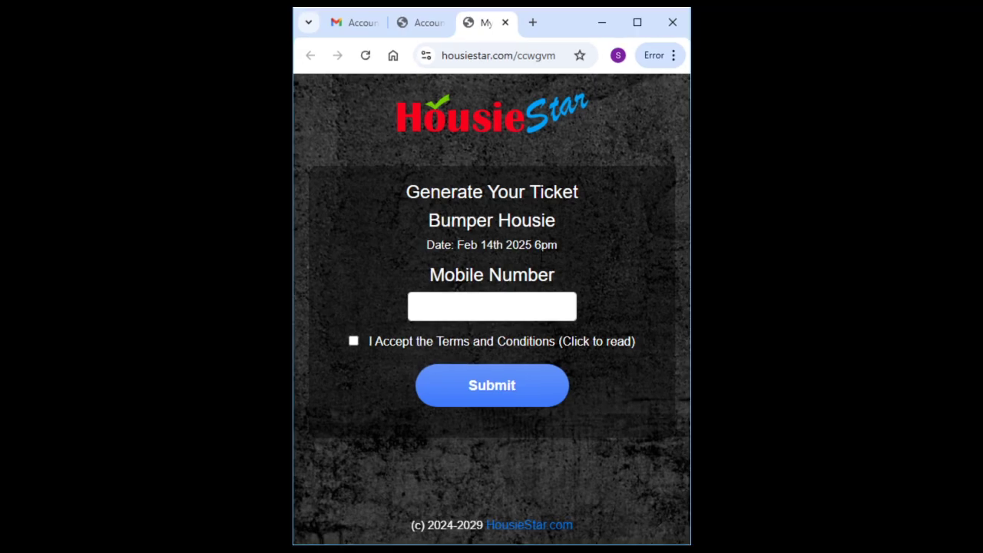
{"action": "left_click", "coordinate": [438, 305]}
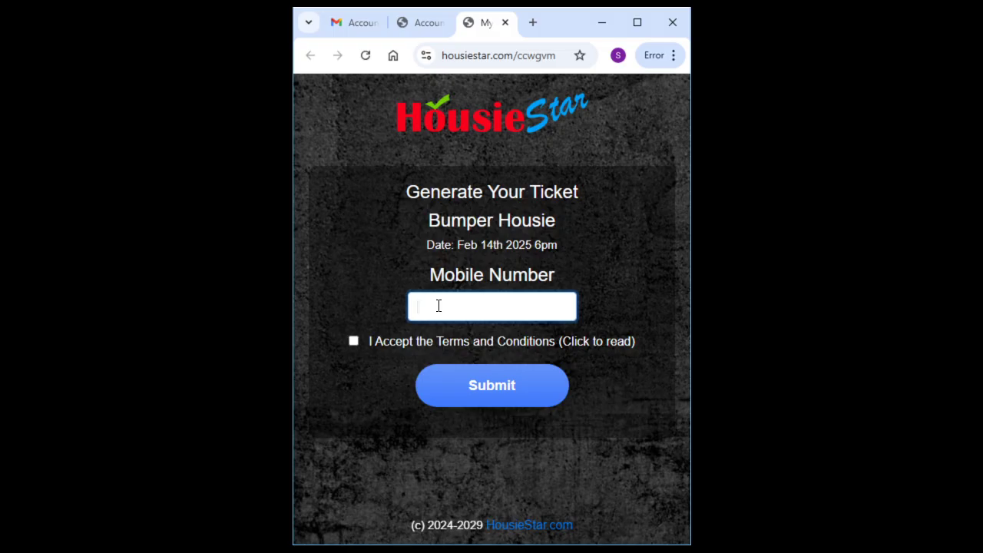
Review the account's Terms and Conditions text, then return to the portrait ticket form
{"action": "left_click", "coordinate": [636, 22]}
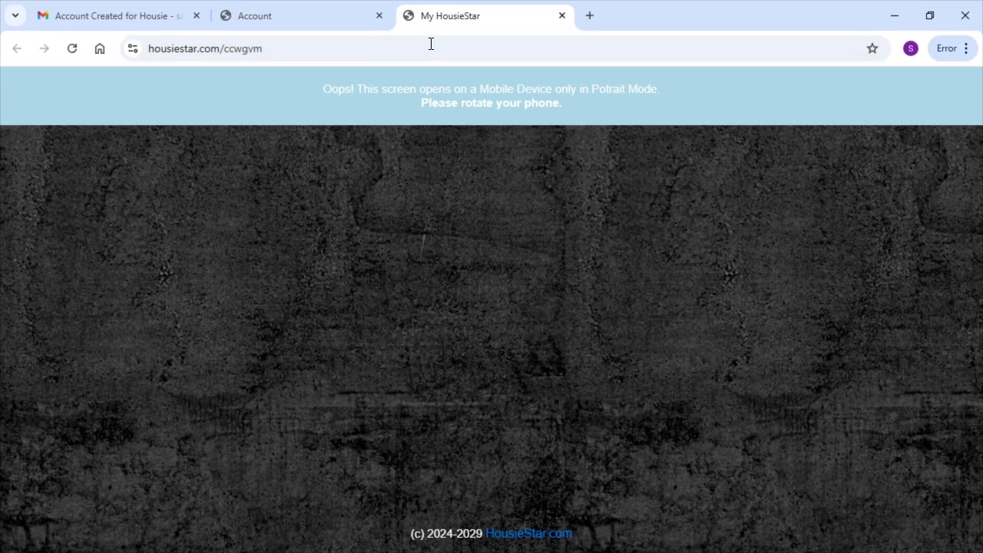
{"action": "left_click", "coordinate": [309, 19]}
{"action": "scroll", "coordinate": [265, 266], "scroll_direction": "down", "scroll_amount": 4}
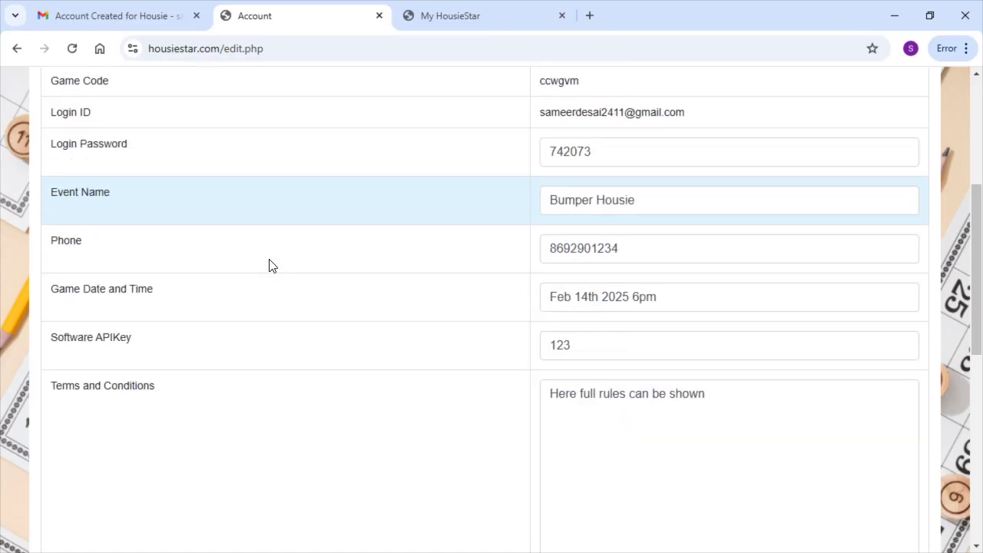
{"action": "left_click", "coordinate": [561, 243]}
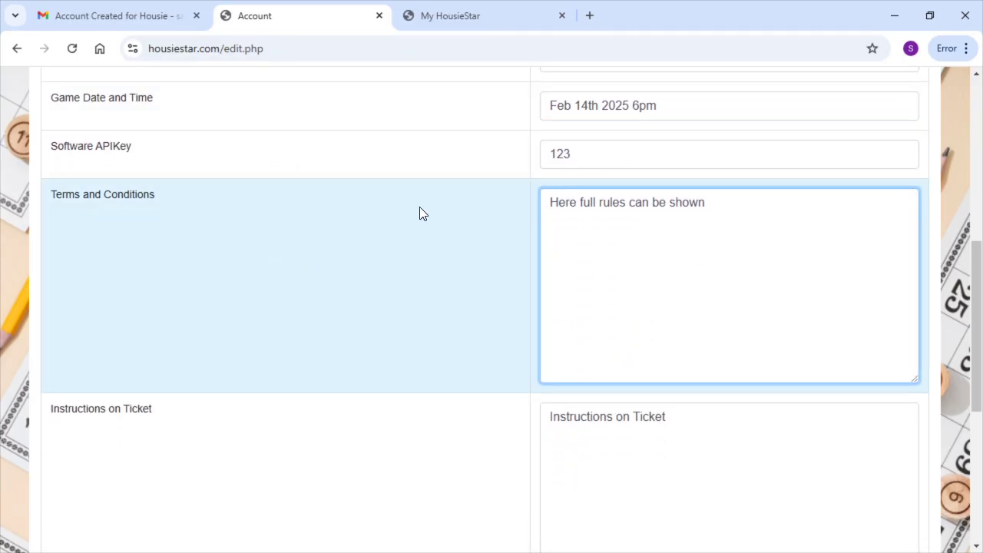
{"action": "left_click", "coordinate": [717, 202]}
{"action": "left_click", "coordinate": [470, 22]}
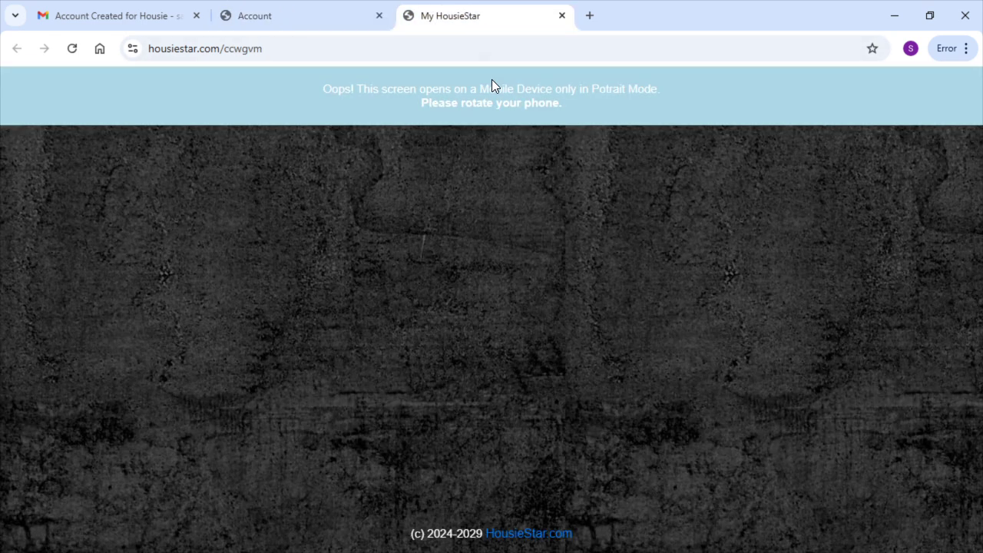
{"action": "left_click", "coordinate": [928, 16]}
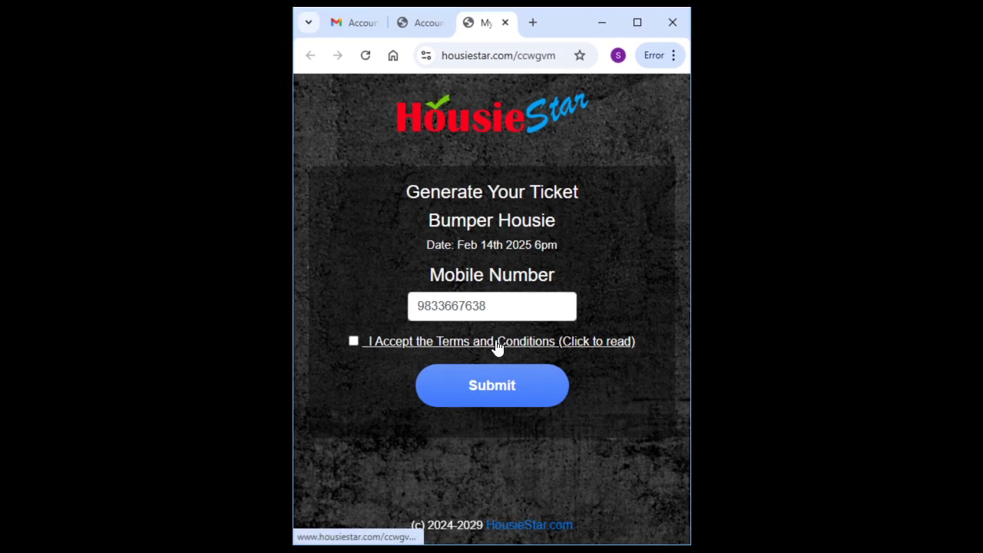
Read and agree to the Terms and Conditions, tick the checkbox, and submit the mobile number
{"action": "left_click", "coordinate": [496, 347]}
{"action": "left_click_drag", "start_coordinate": [450, 301], "coordinate": [458, 328]}
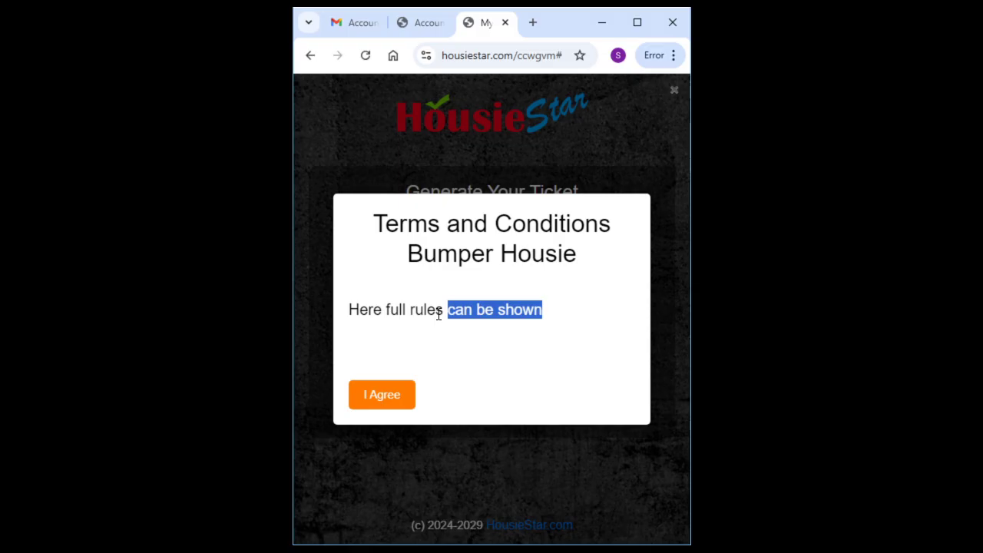
{"action": "left_click", "coordinate": [372, 401]}
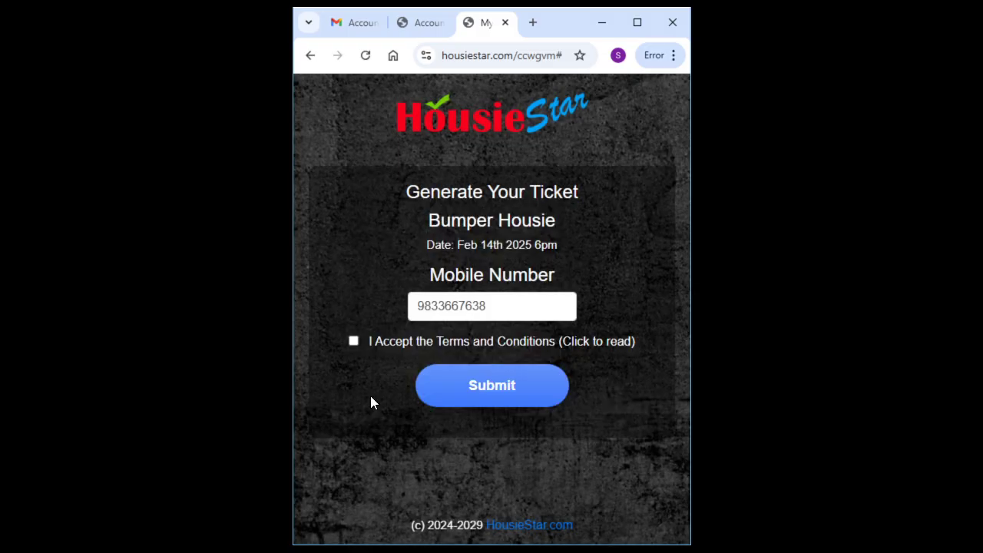
{"action": "left_click", "coordinate": [353, 341]}
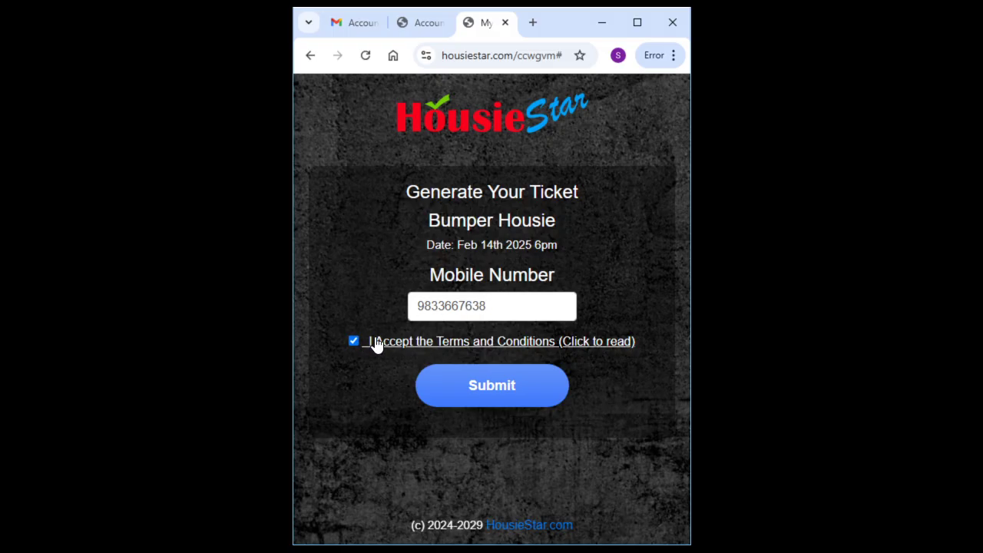
{"action": "left_click", "coordinate": [496, 391]}
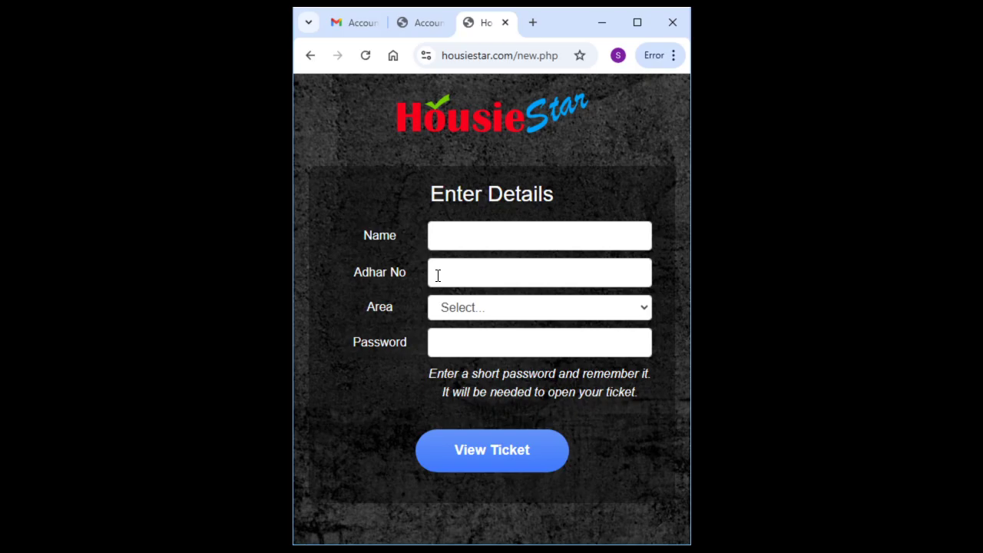
{"action": "left_click", "coordinate": [451, 309]}
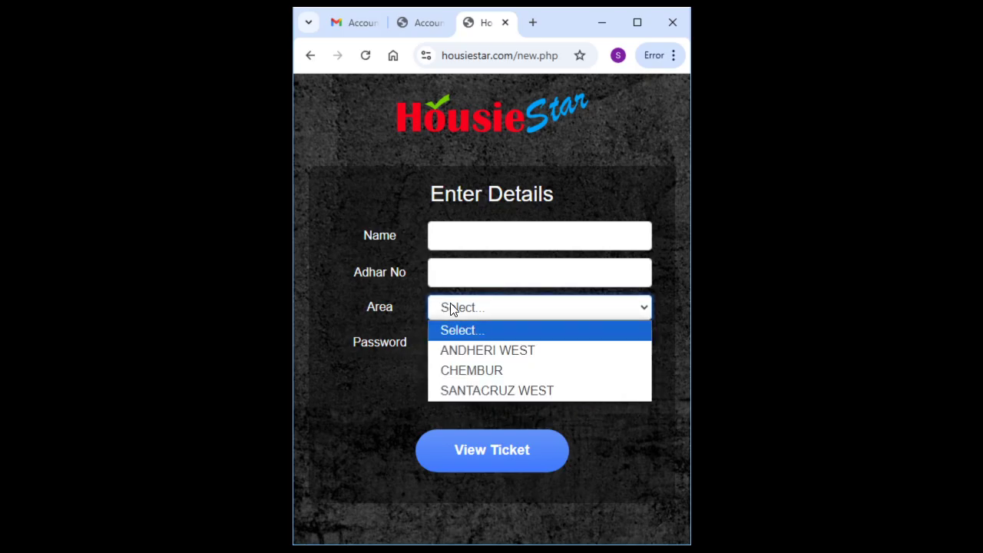
Enter the player's name and Adhar number in the Enter Details form
{"action": "left_click", "coordinate": [450, 308]}
{"action": "left_click", "coordinate": [451, 309]}
{"action": "left_click", "coordinate": [451, 308]}
{"action": "left_click", "coordinate": [447, 235]}
{"action": "type", "text": "T"}
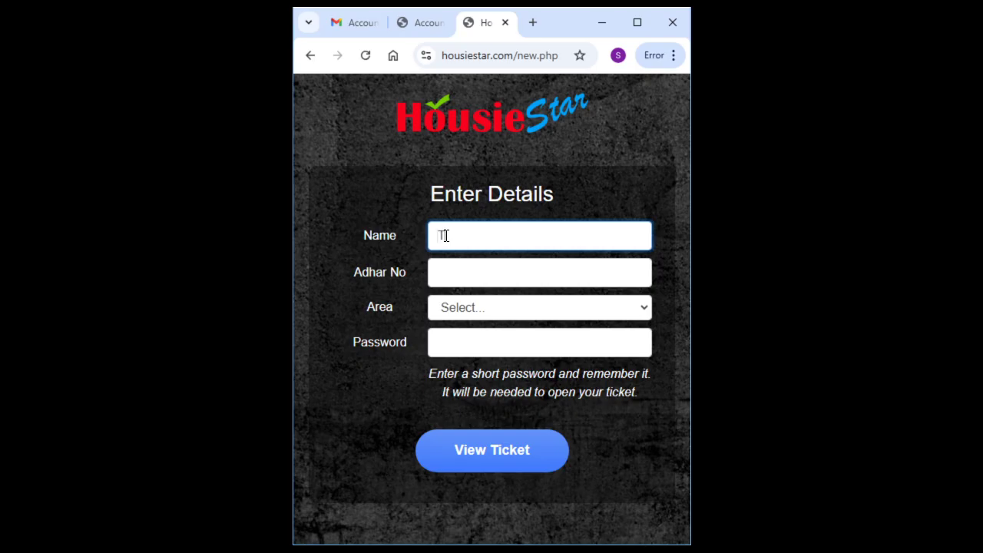
{"action": "type", "text": "USHAR"}
{"action": "left_click", "coordinate": [439, 270]}
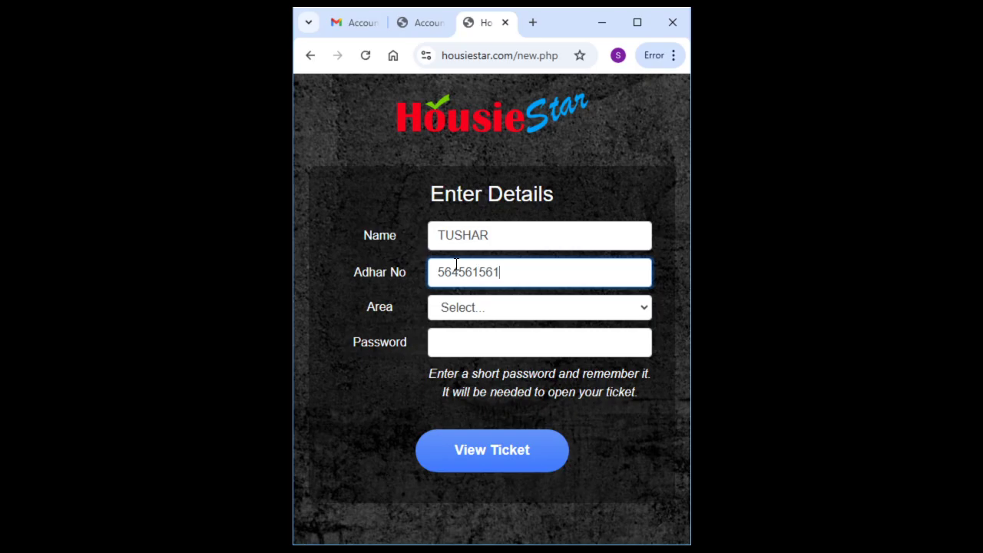
Choose area ANDHERI WEST, set a ticket password, and generate the ticket
{"action": "left_click", "coordinate": [450, 309]}
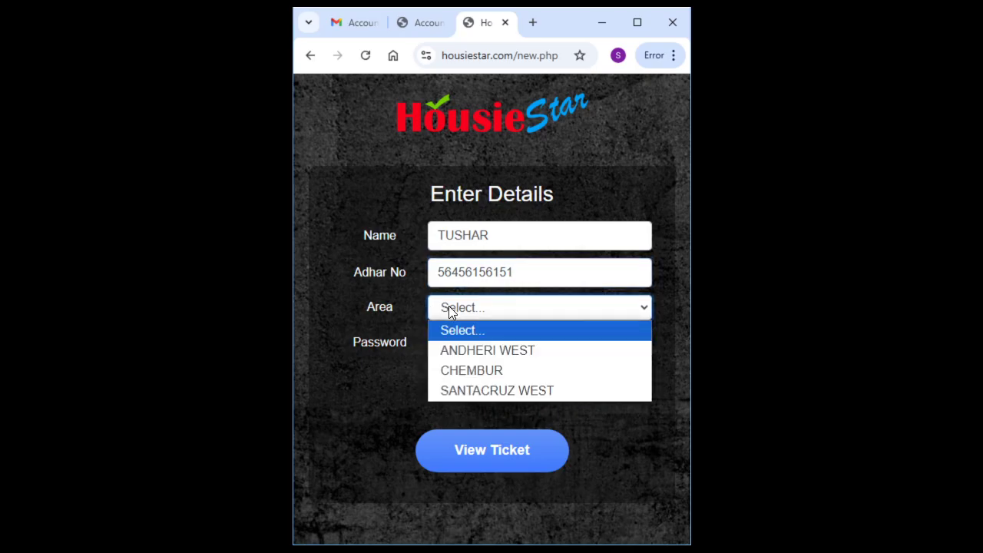
{"action": "left_click", "coordinate": [470, 350]}
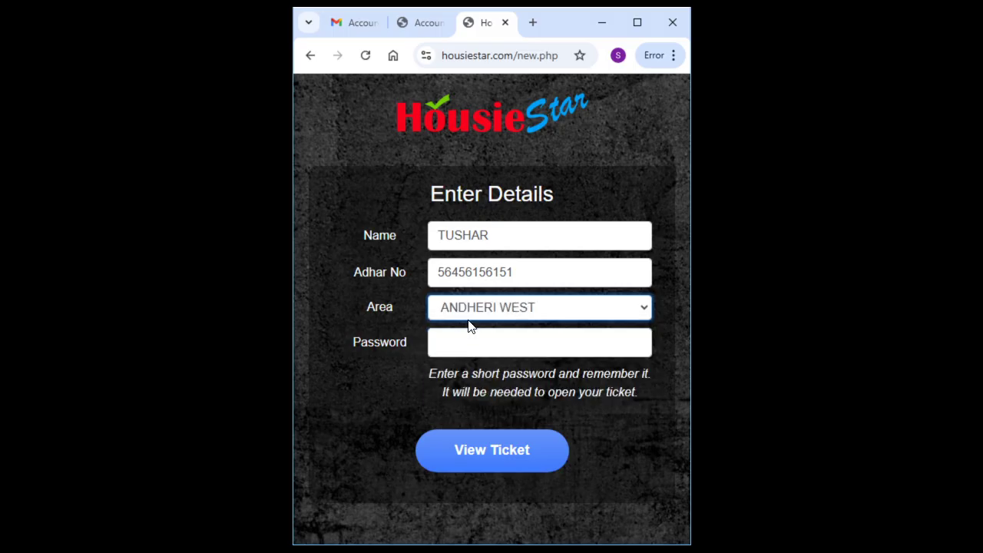
{"action": "left_click", "coordinate": [472, 343]}
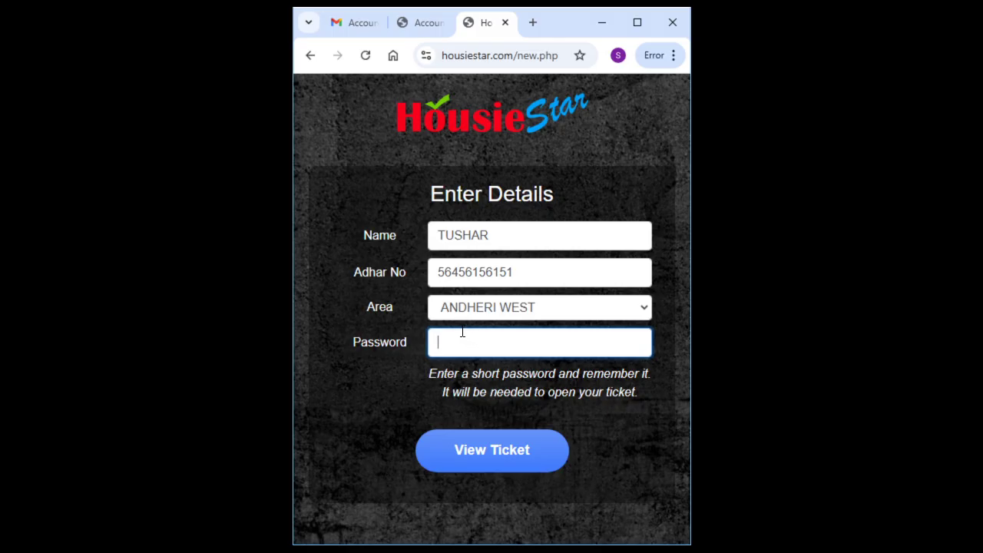
{"action": "type", "text": "1234"}
{"action": "left_click", "coordinate": [486, 454]}
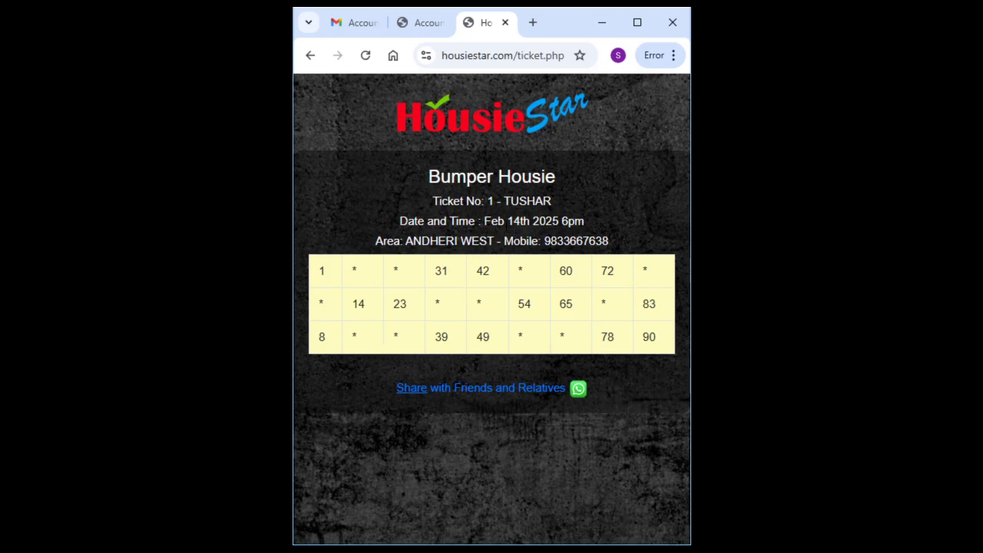
Inspect Ticket No. 1 for the Feb 14th 2025 6pm Bumper Housie game
{"action": "double_click", "coordinate": [490, 201]}
{"action": "left_click", "coordinate": [407, 168]}
{"action": "left_click", "coordinate": [422, 23]}
On the full-screen admin home, check the 1 ticket issued and view the single registered player
{"action": "left_click", "coordinate": [637, 22]}
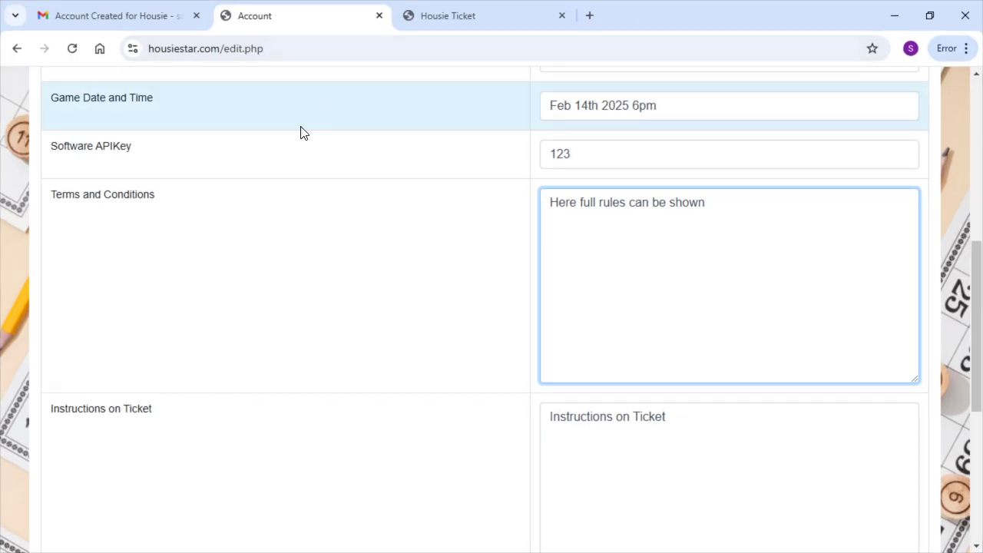
{"action": "scroll", "coordinate": [302, 132], "scroll_direction": "up", "scroll_amount": 6}
{"action": "left_click", "coordinate": [62, 180]}
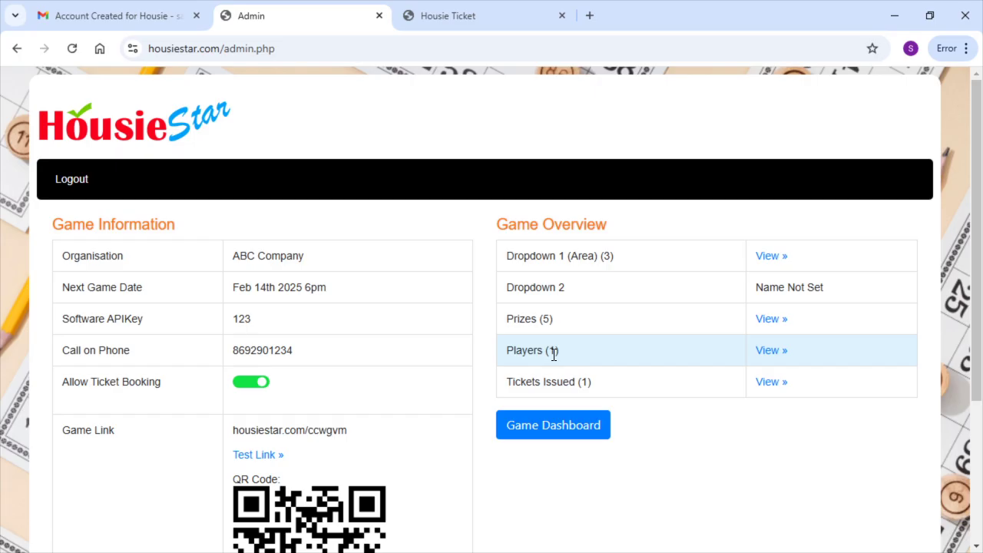
{"action": "double_click", "coordinate": [584, 382]}
{"action": "left_click", "coordinate": [770, 351]}
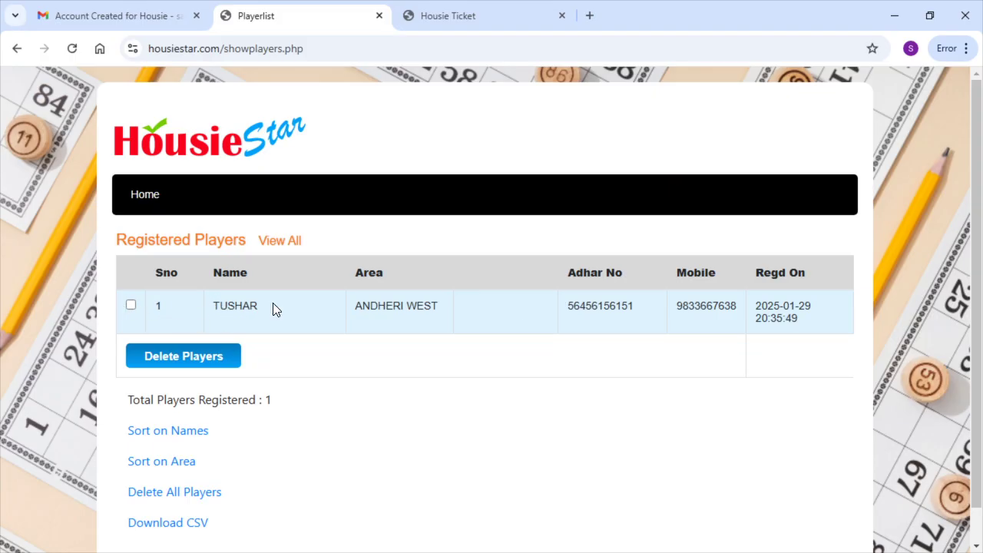
{"action": "left_click", "coordinate": [146, 195]}
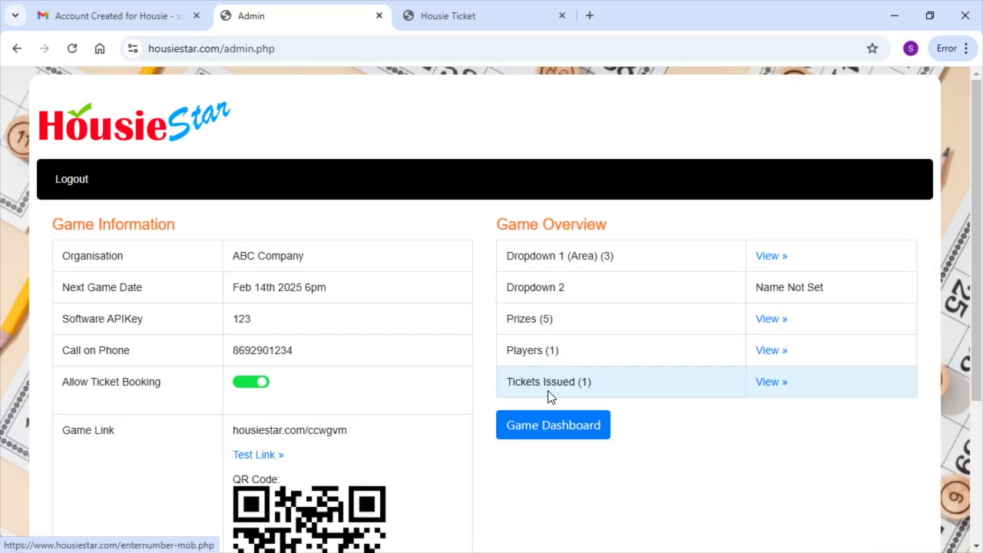
{"action": "left_click", "coordinate": [764, 389]}
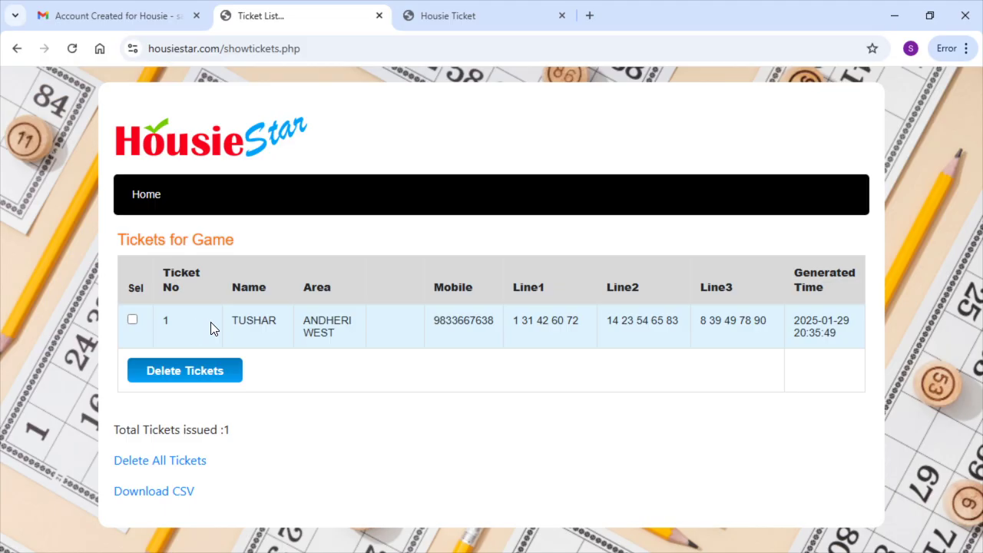
{"action": "left_click_drag", "start_coordinate": [514, 321], "coordinate": [765, 323]}
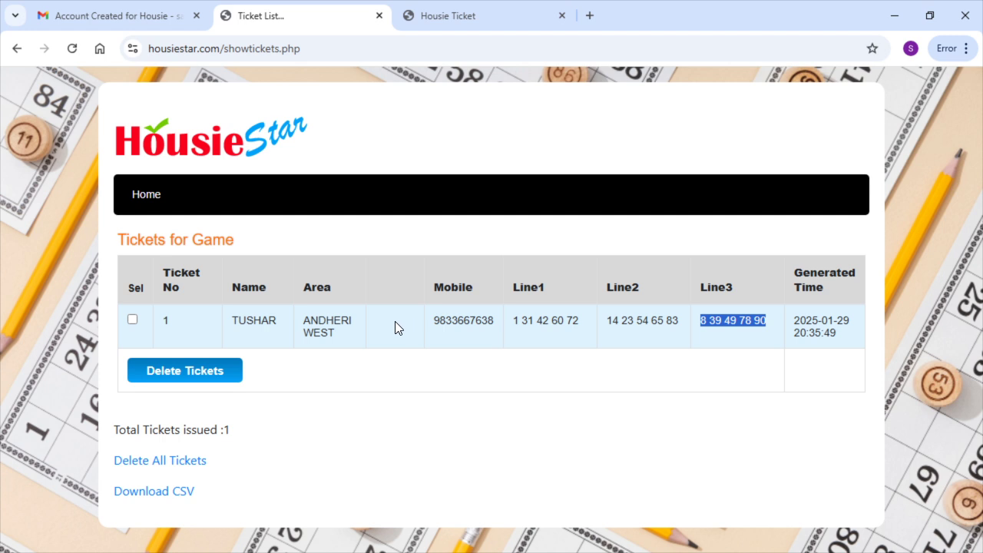
{"action": "left_click", "coordinate": [147, 197]}
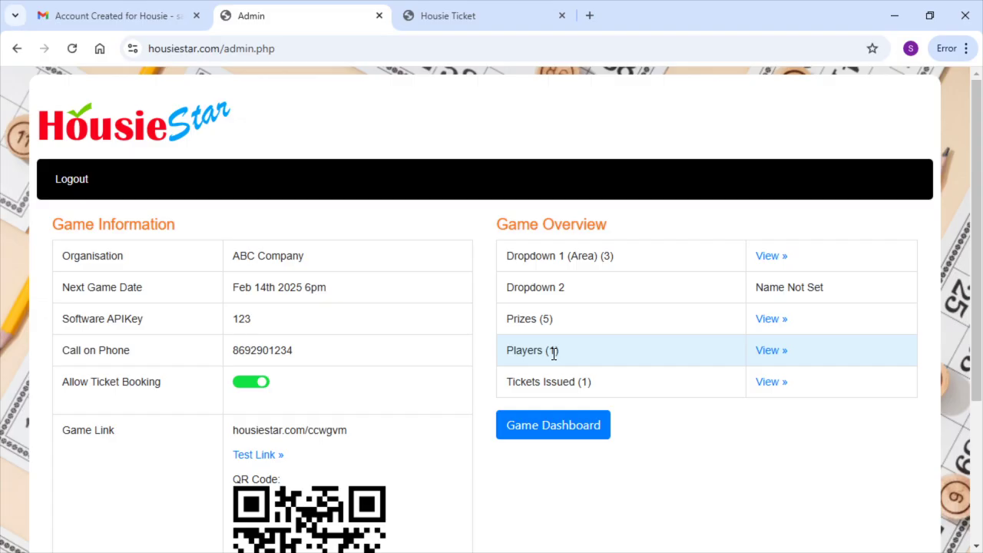
{"action": "scroll", "coordinate": [471, 328], "scroll_direction": "down", "scroll_amount": 1}
{"action": "scroll", "coordinate": [463, 313], "scroll_direction": "up", "scroll_amount": 1}
{"action": "left_click", "coordinate": [475, 9]}
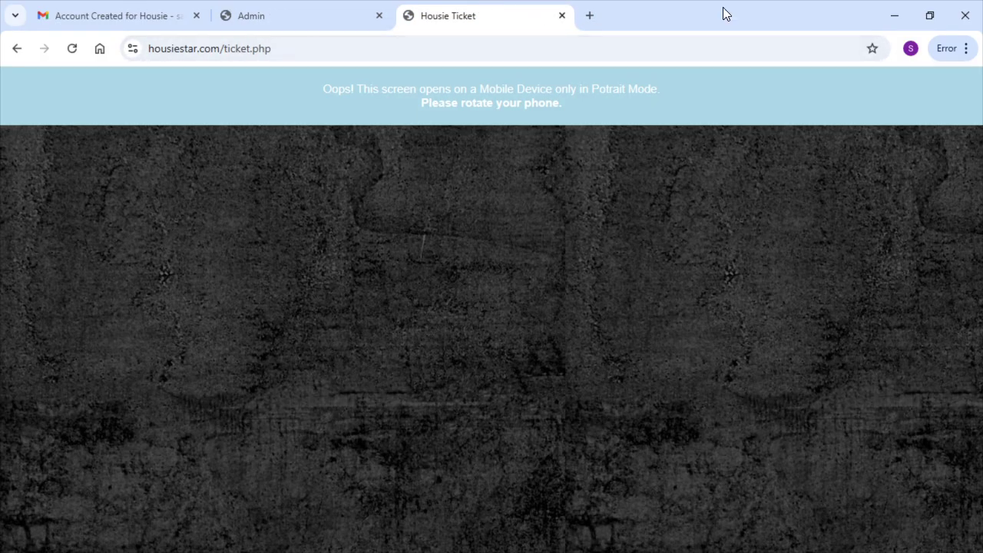
{"action": "left_click", "coordinate": [927, 14]}
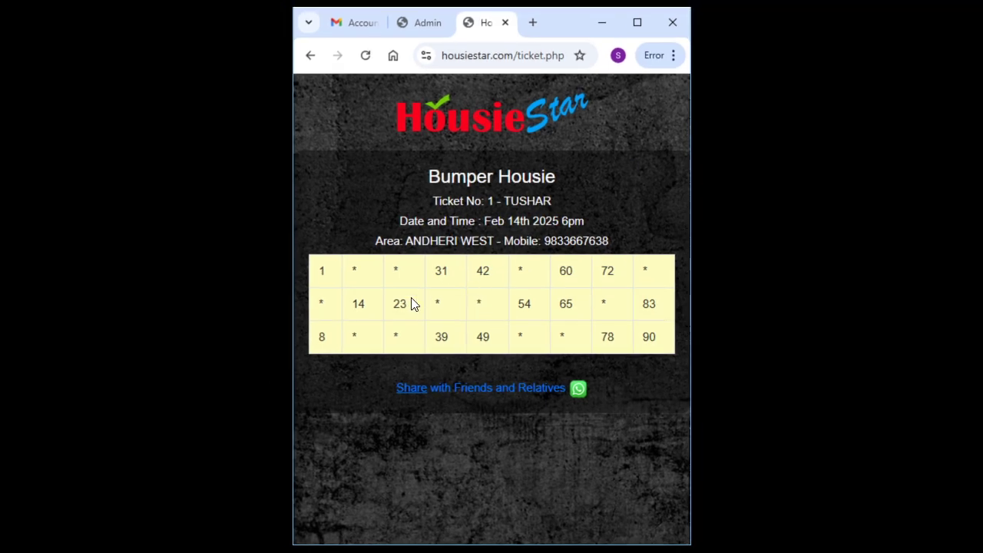
{"action": "left_click", "coordinate": [636, 29]}
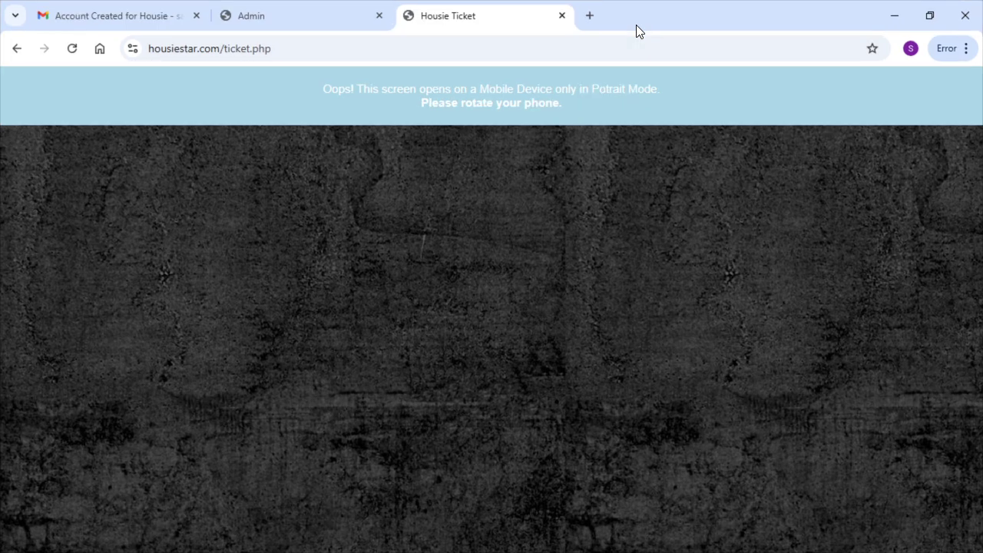
{"action": "left_click", "coordinate": [314, 18]}
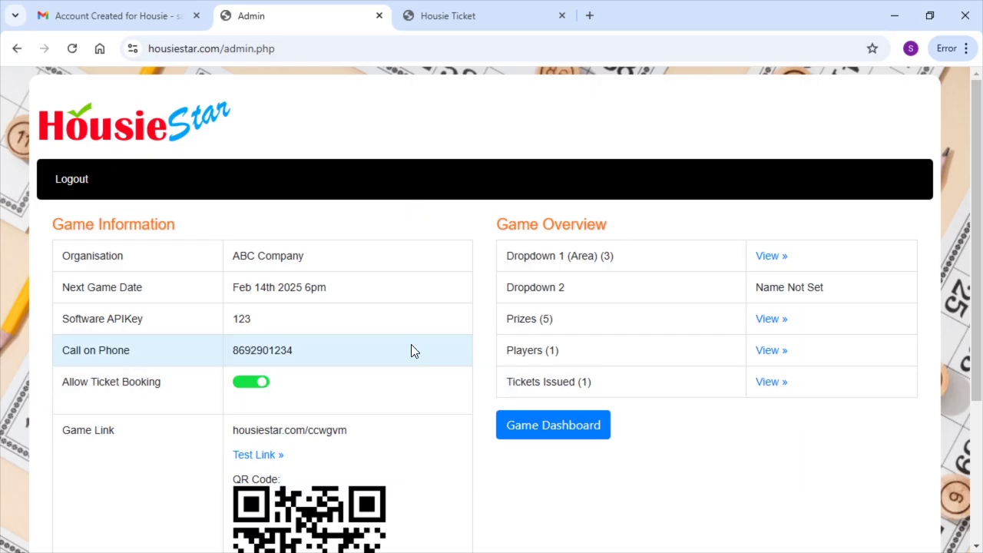
{"action": "left_click", "coordinate": [459, 17]}
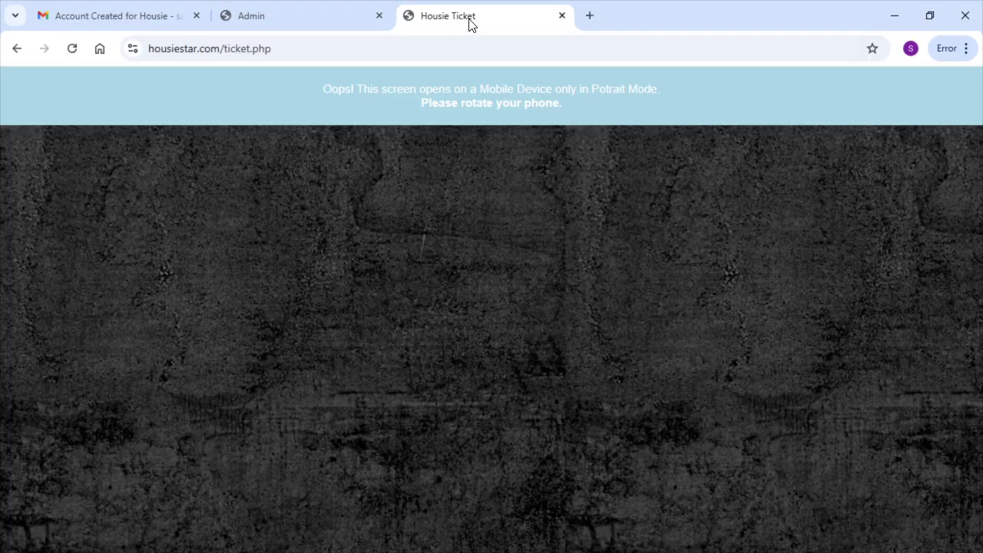
{"action": "left_click", "coordinate": [929, 15]}
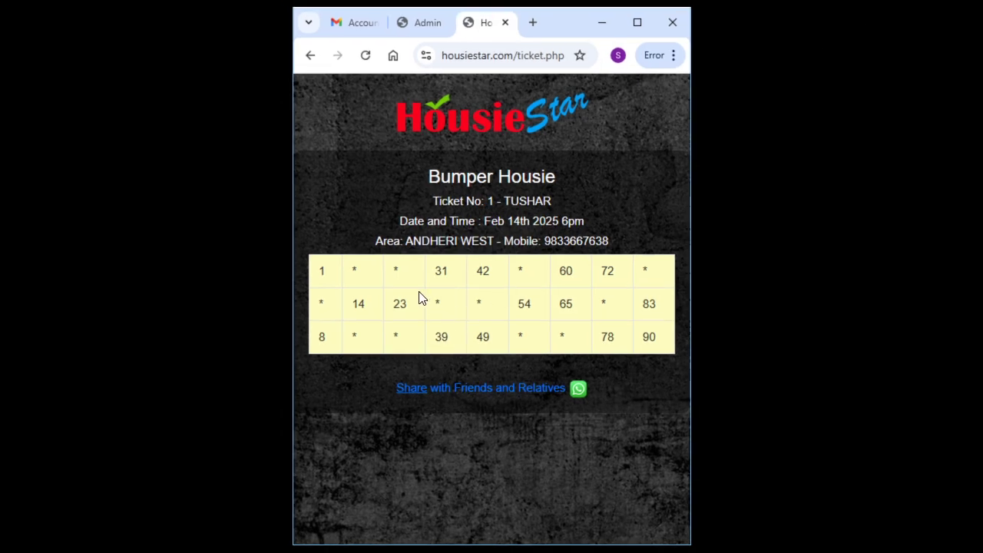
{"action": "left_click", "coordinate": [422, 22]}
{"action": "left_click", "coordinate": [637, 22]}
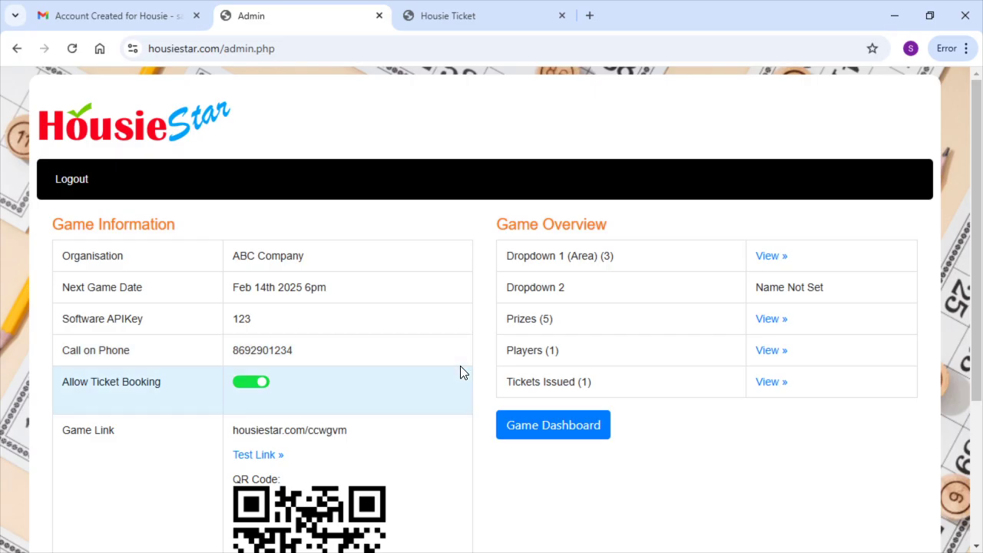
{"action": "scroll", "coordinate": [459, 367], "scroll_direction": "down", "scroll_amount": 1}
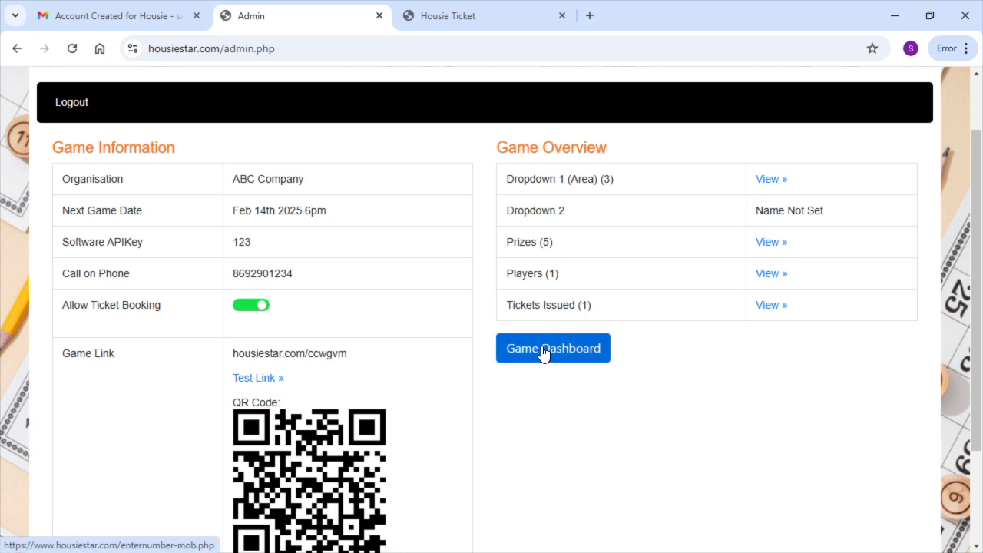
Switch Allow Ticket Booking off, then reload the player's Ticket No. 1 page in portrait view
{"action": "left_click", "coordinate": [251, 307]}
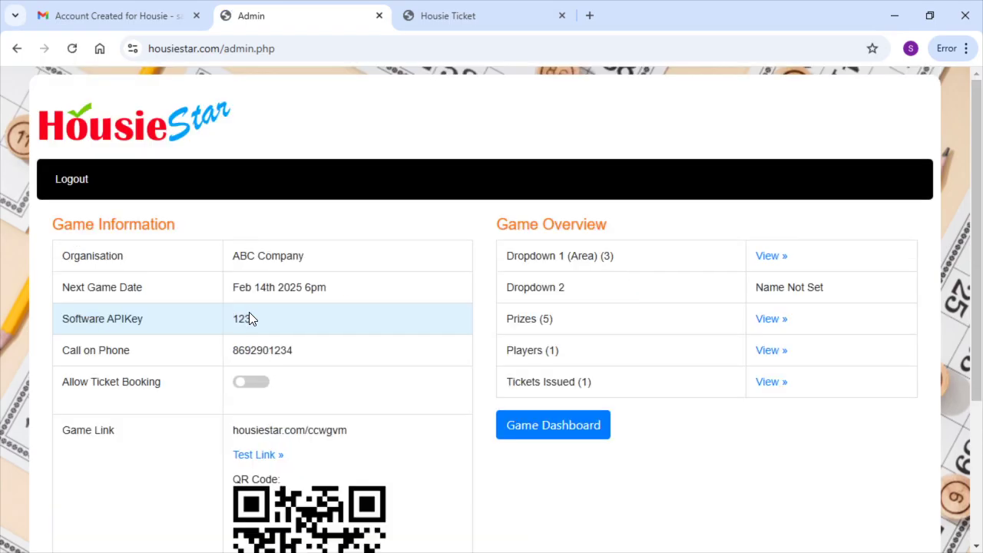
{"action": "scroll", "coordinate": [249, 313], "scroll_direction": "down", "scroll_amount": 1}
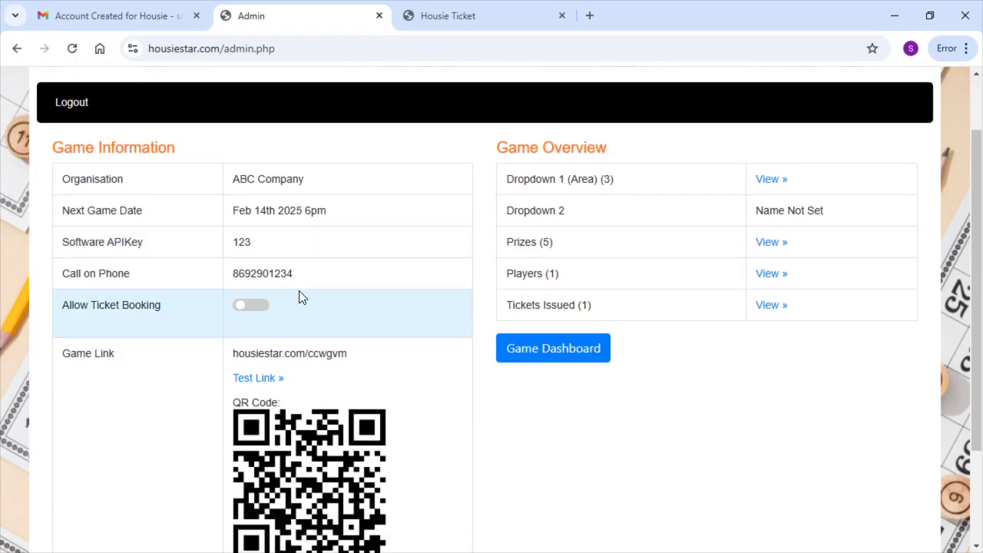
{"action": "left_click", "coordinate": [439, 22]}
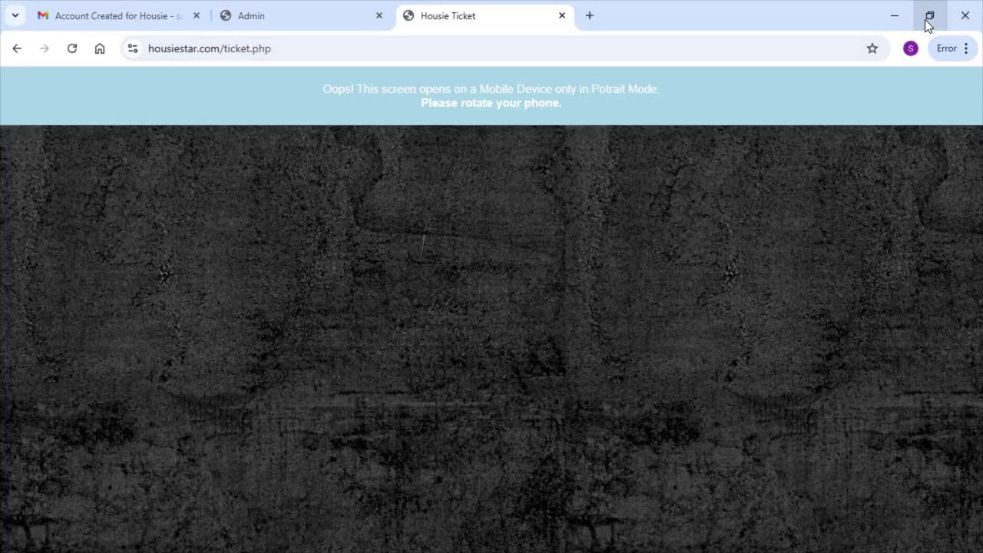
{"action": "left_click", "coordinate": [927, 19]}
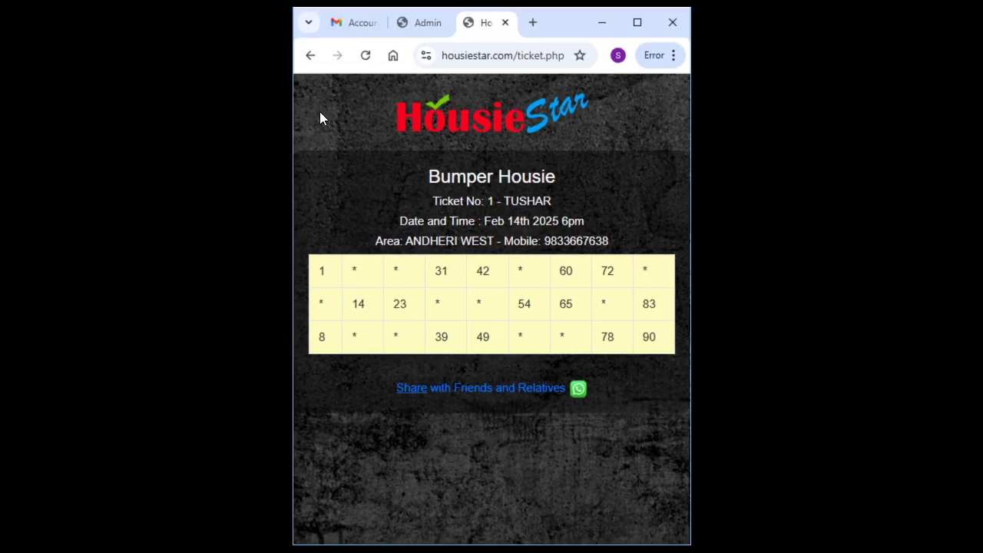
{"action": "left_click", "coordinate": [366, 57]}
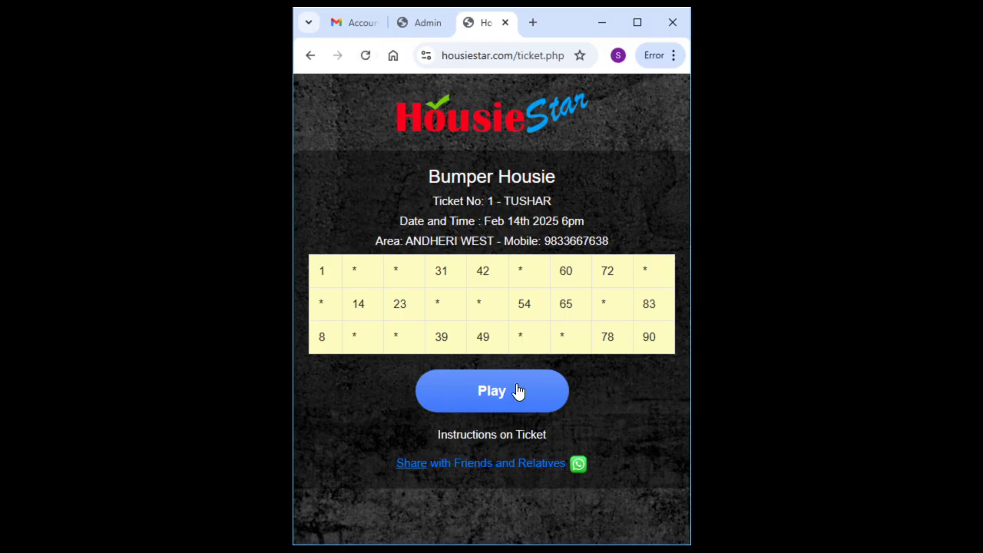
Start playing Ticket No. 1, marking 31 and toggling 42 on and off again
{"action": "left_click", "coordinate": [476, 392]}
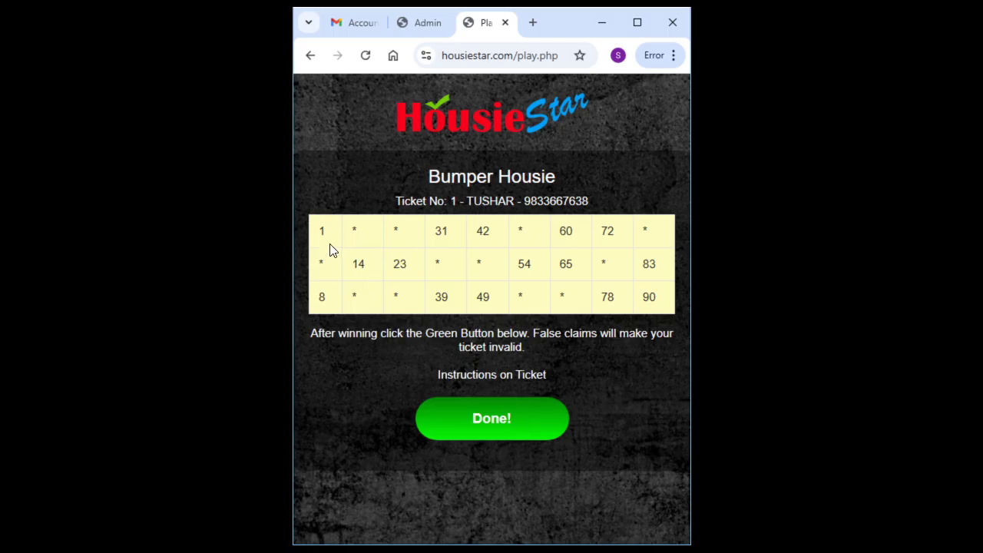
{"action": "left_click", "coordinate": [448, 244]}
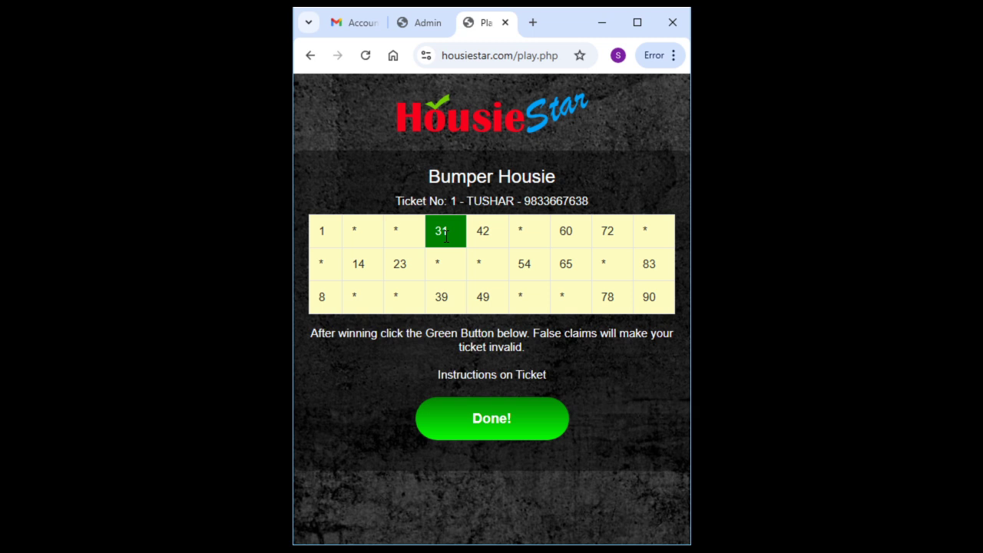
{"action": "left_click", "coordinate": [481, 234]}
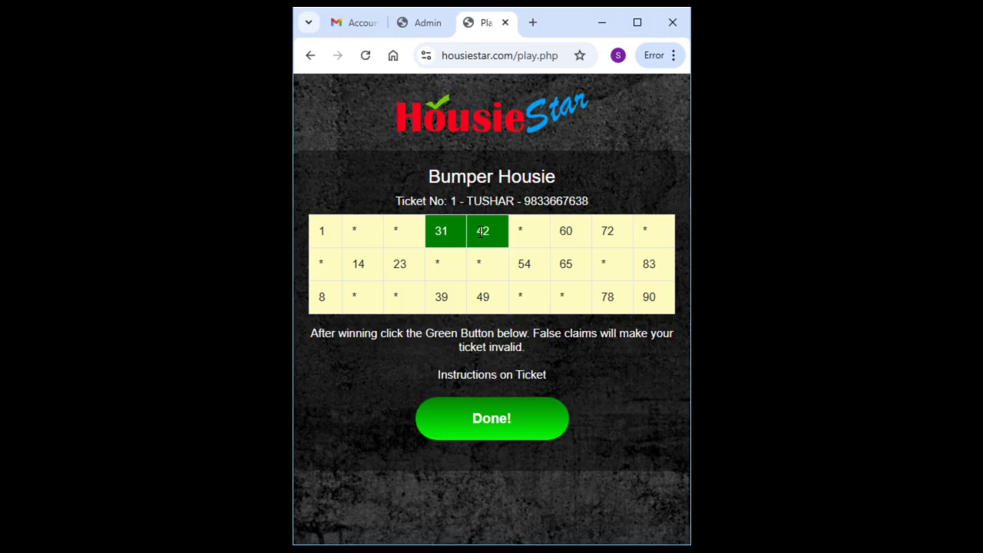
{"action": "left_click", "coordinate": [481, 232]}
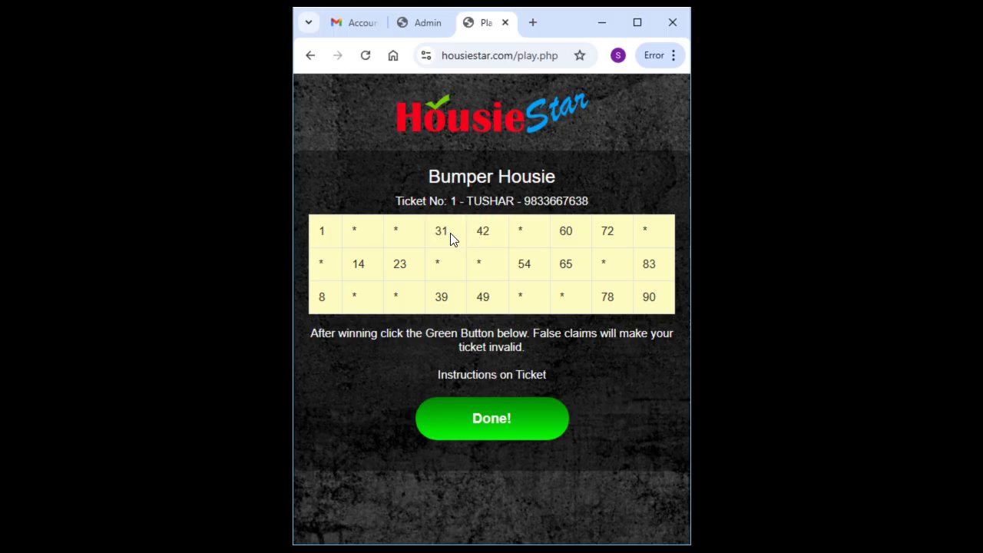
{"action": "left_click", "coordinate": [423, 25]}
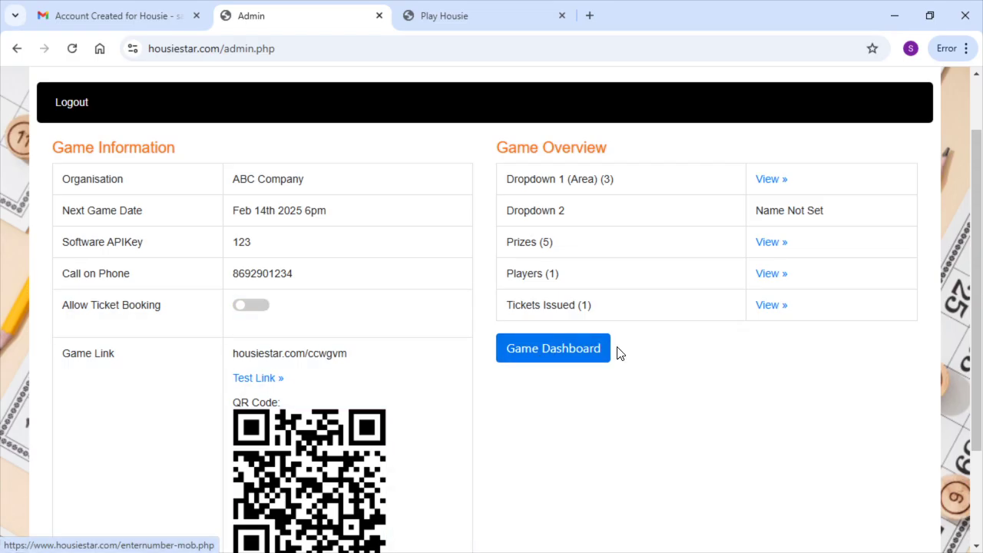
Open the Game Control Dashboard and submit 21 as the called number
{"action": "left_click", "coordinate": [542, 359]}
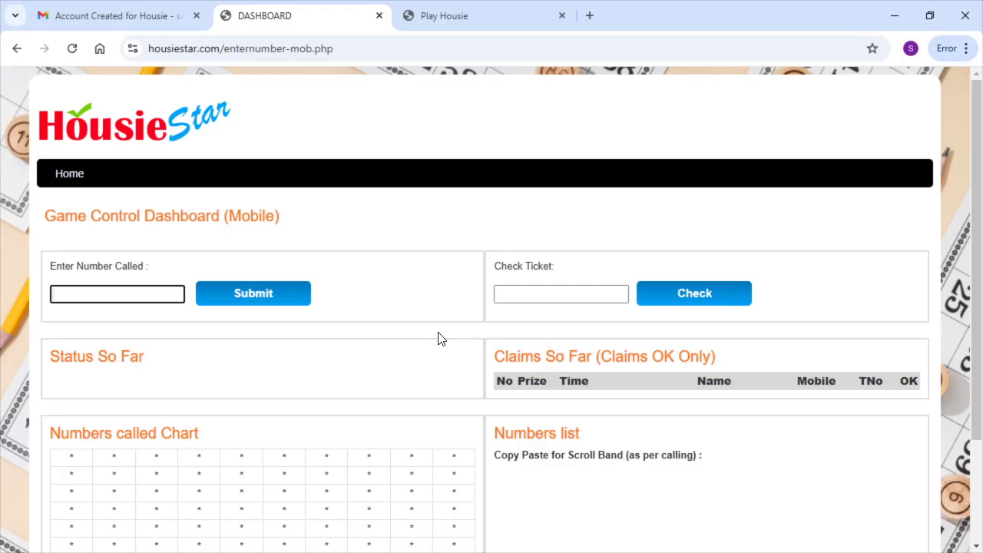
{"action": "scroll", "coordinate": [439, 338], "scroll_direction": "down", "scroll_amount": 1}
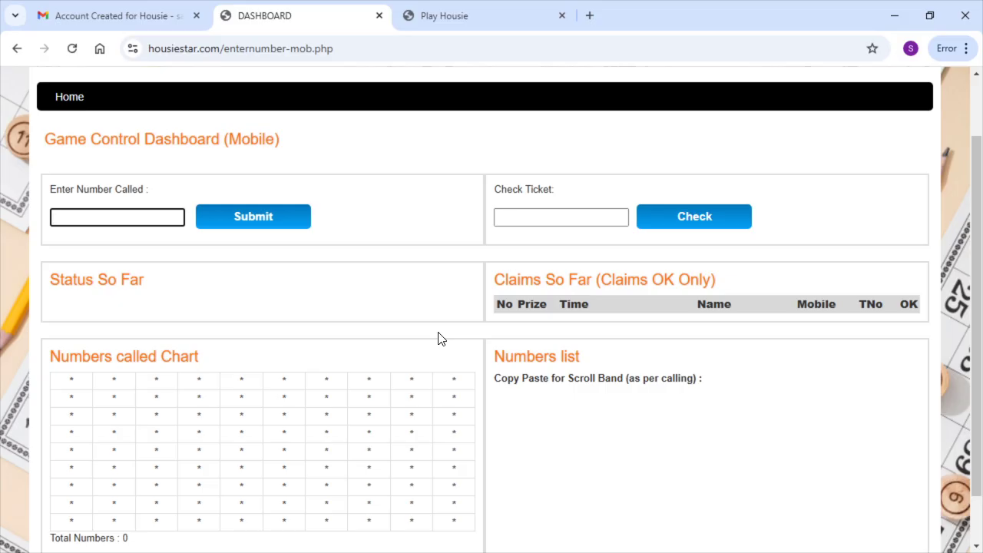
{"action": "left_click", "coordinate": [127, 218]}
{"action": "left_click", "coordinate": [246, 224]}
Verify that 21 appears in the numbers chart and the Numbers list
{"action": "scroll", "coordinate": [252, 234], "scroll_direction": "down", "scroll_amount": 2}
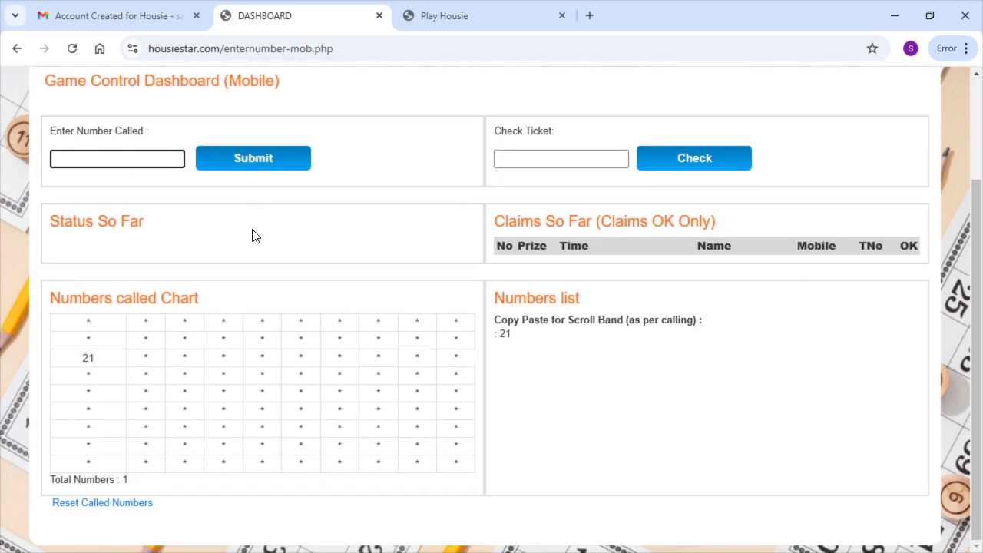
{"action": "double_click", "coordinate": [84, 359]}
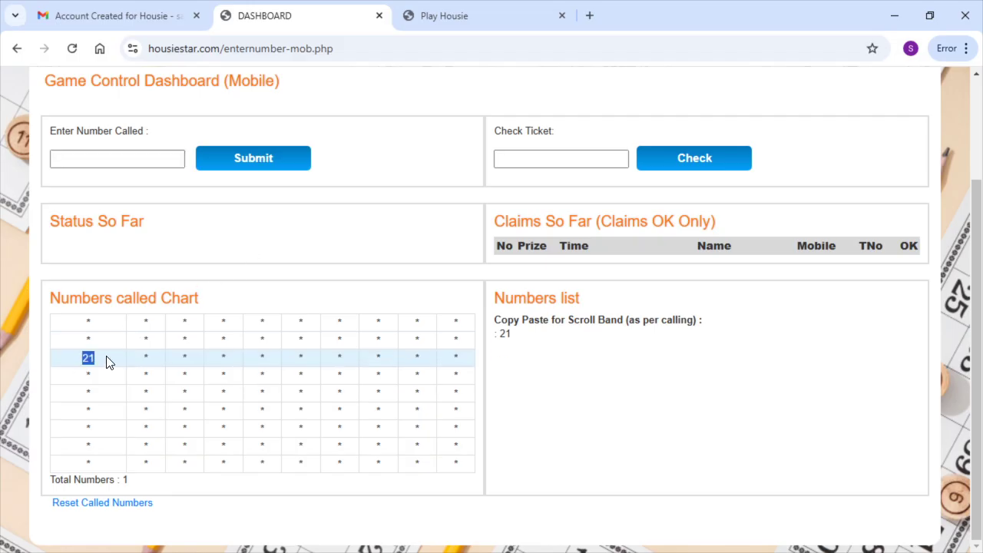
{"action": "left_click", "coordinate": [107, 361]}
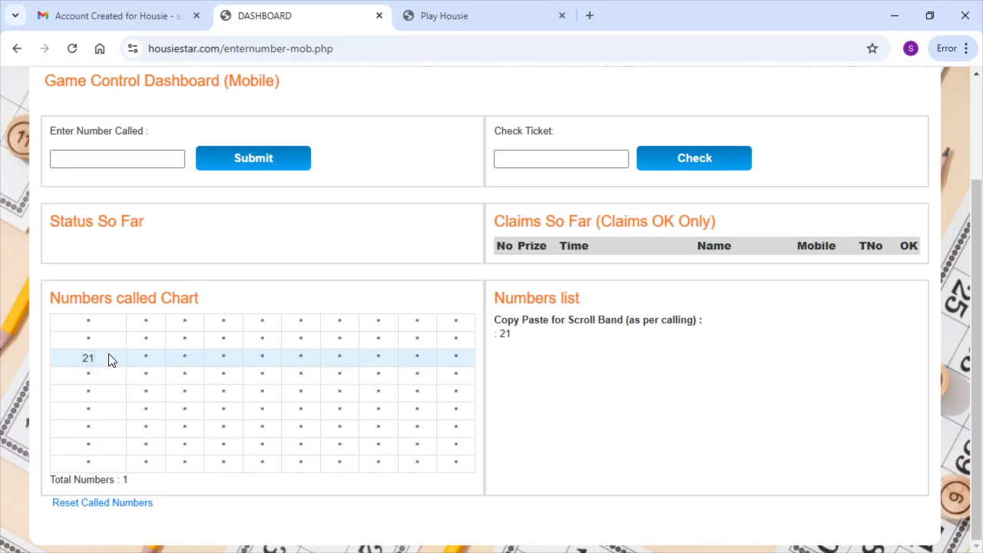
{"action": "double_click", "coordinate": [505, 334]}
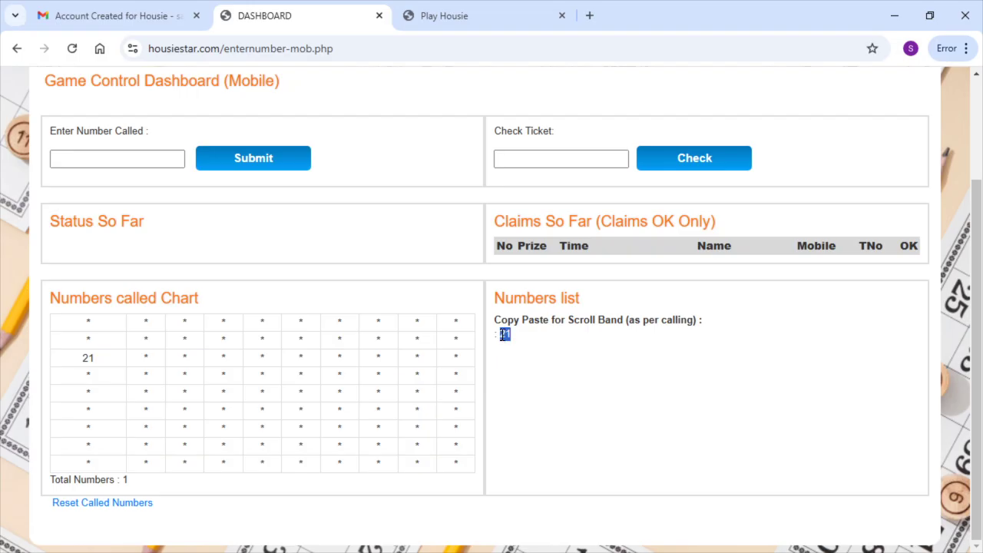
{"action": "left_click", "coordinate": [304, 345]}
{"action": "scroll", "coordinate": [305, 346], "scroll_direction": "up", "scroll_amount": 1}
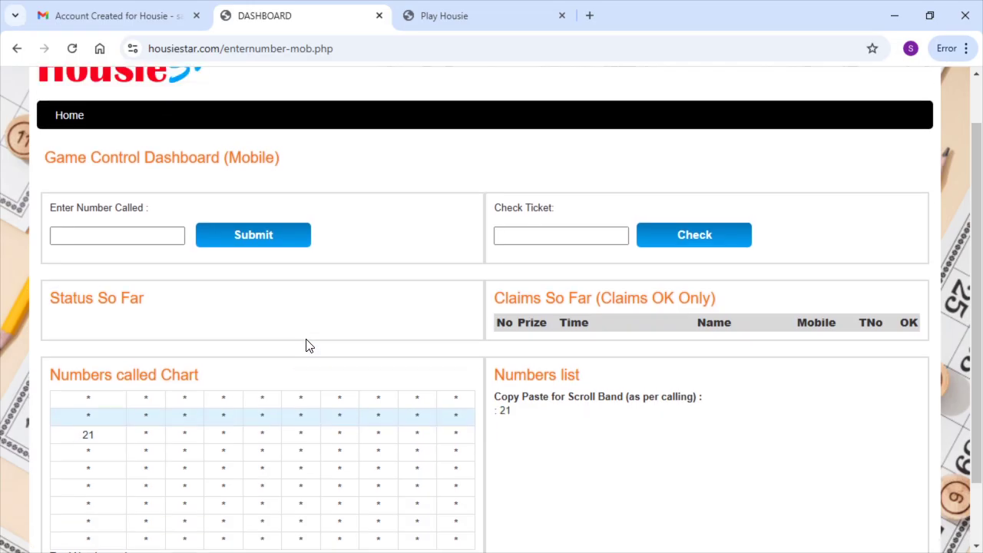
Check the ticket in a portrait window, then call 31 on the full-screen dashboard
{"action": "left_click", "coordinate": [462, 17]}
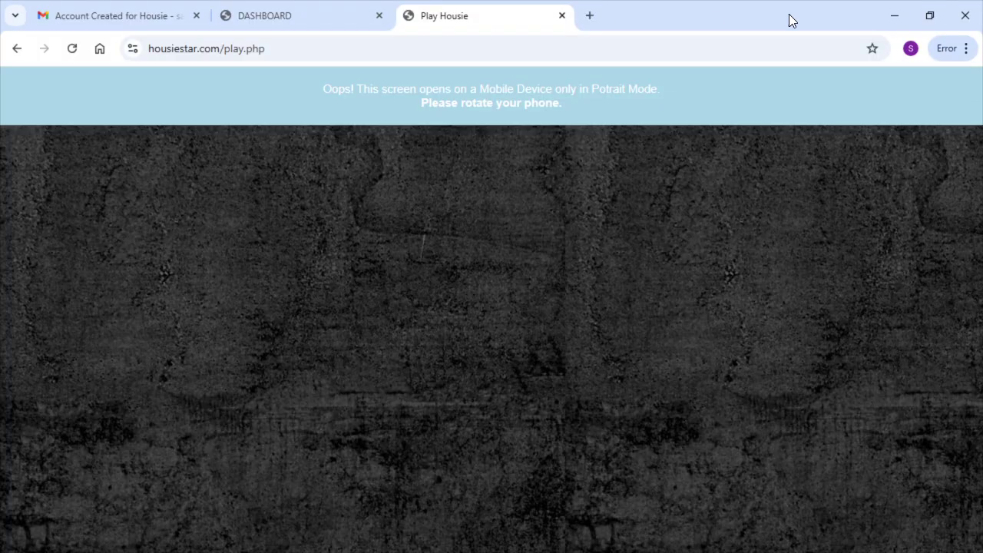
{"action": "left_click", "coordinate": [930, 16]}
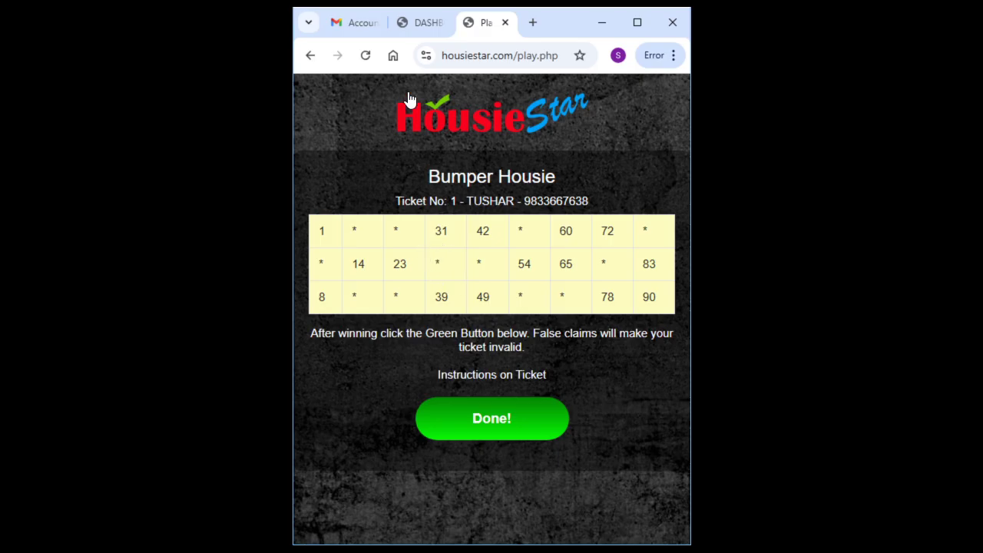
{"action": "left_click", "coordinate": [622, 30]}
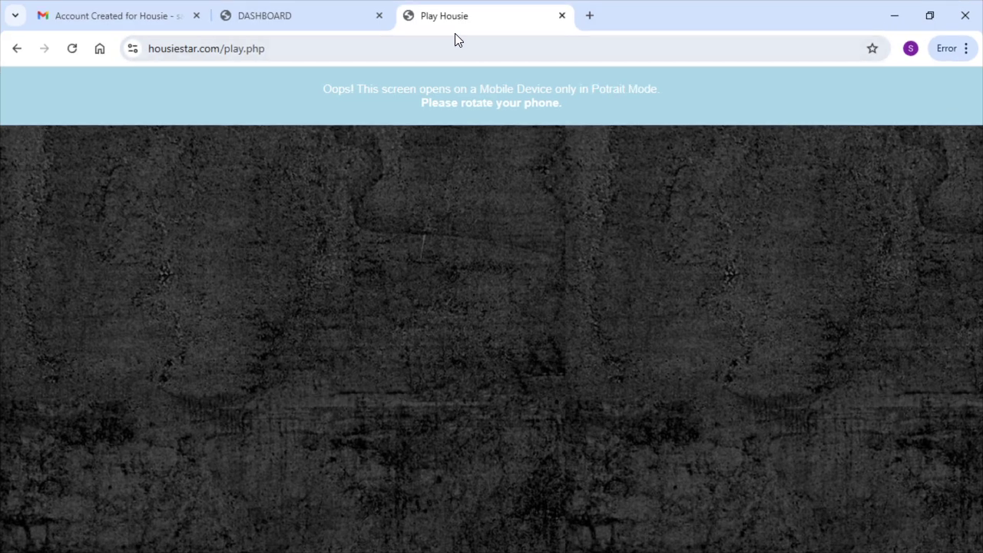
{"action": "left_click", "coordinate": [331, 16]}
{"action": "left_click", "coordinate": [175, 233]}
{"action": "type", "text": "31"}
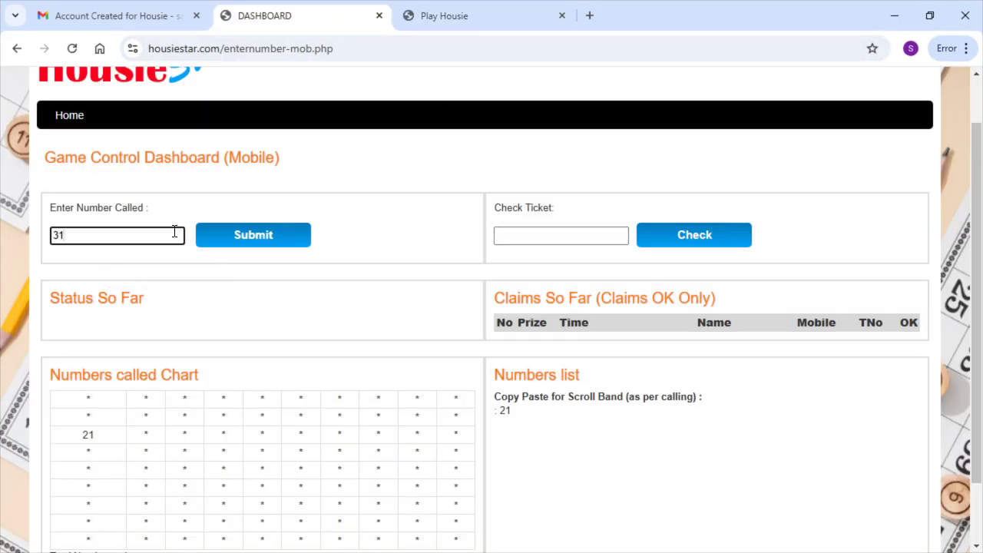
{"action": "left_click", "coordinate": [261, 243]}
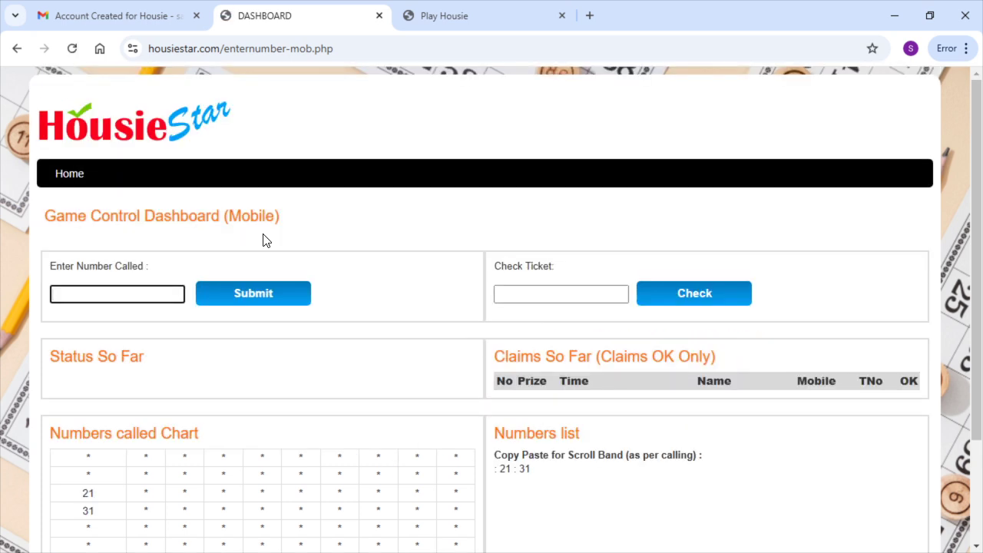
{"action": "scroll", "coordinate": [263, 240], "scroll_direction": "down", "scroll_amount": 1}
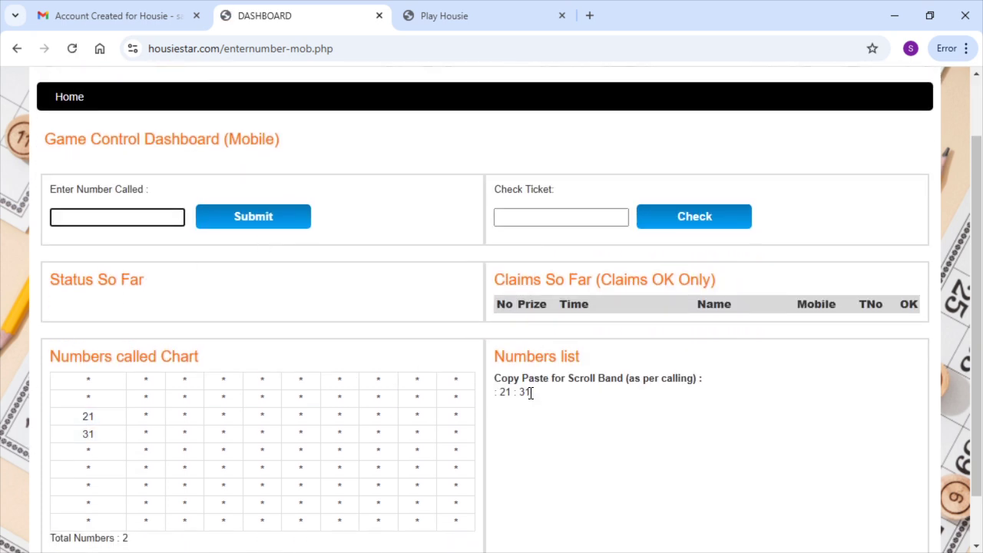
Mark 31 on the player's ticket in portrait view, then go back to the maximized dashboard
{"action": "left_click", "coordinate": [469, 22]}
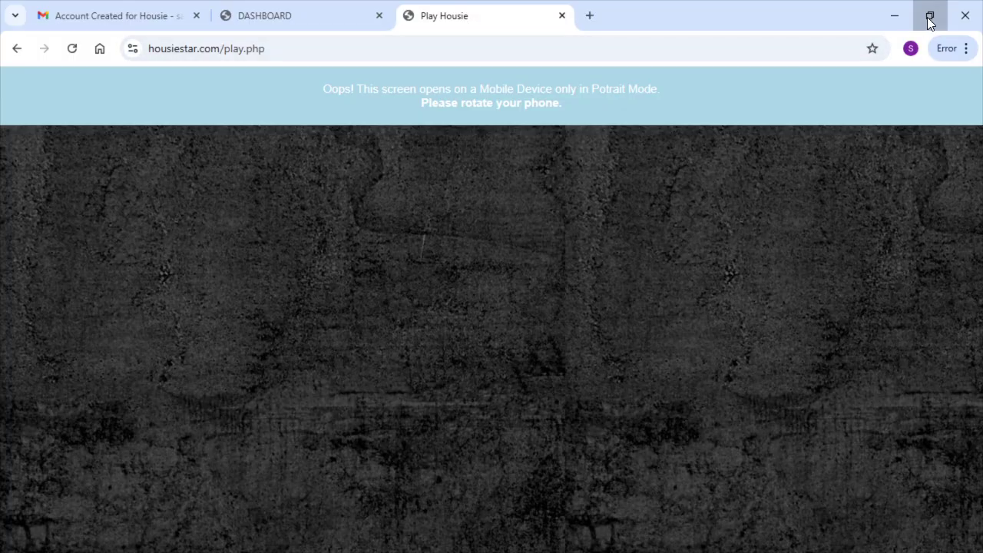
{"action": "left_click", "coordinate": [929, 17]}
{"action": "left_click", "coordinate": [444, 232]}
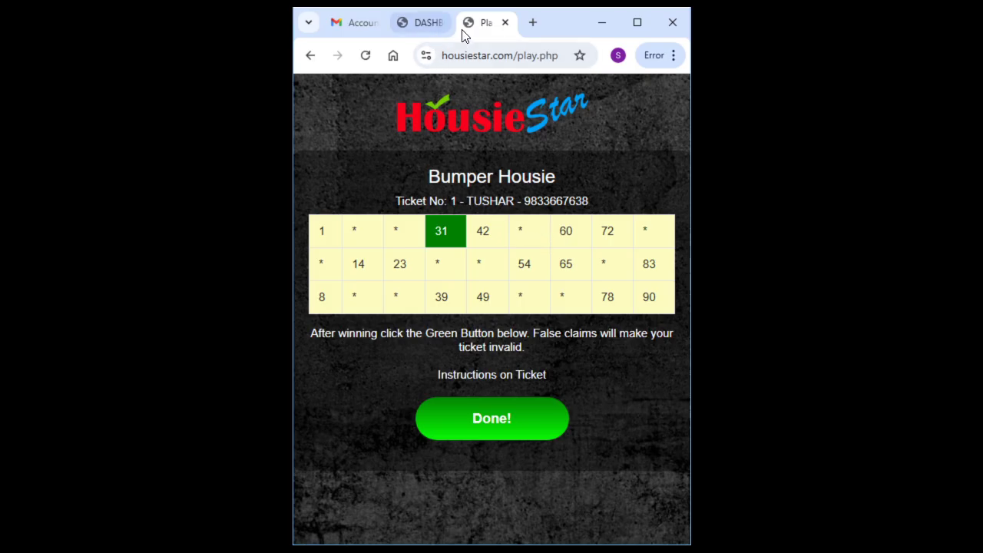
{"action": "left_click", "coordinate": [639, 25]}
{"action": "left_click", "coordinate": [342, 15]}
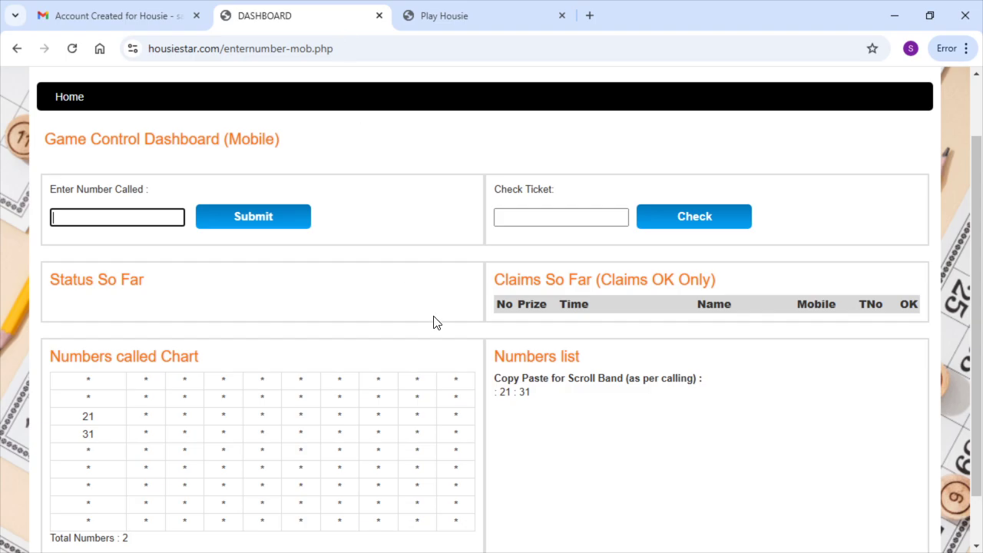
Call 60 on the dashboard and view the ticket in portrait before returning
{"action": "left_click", "coordinate": [129, 212]}
{"action": "type", "text": "60"}
{"action": "left_click", "coordinate": [234, 223]}
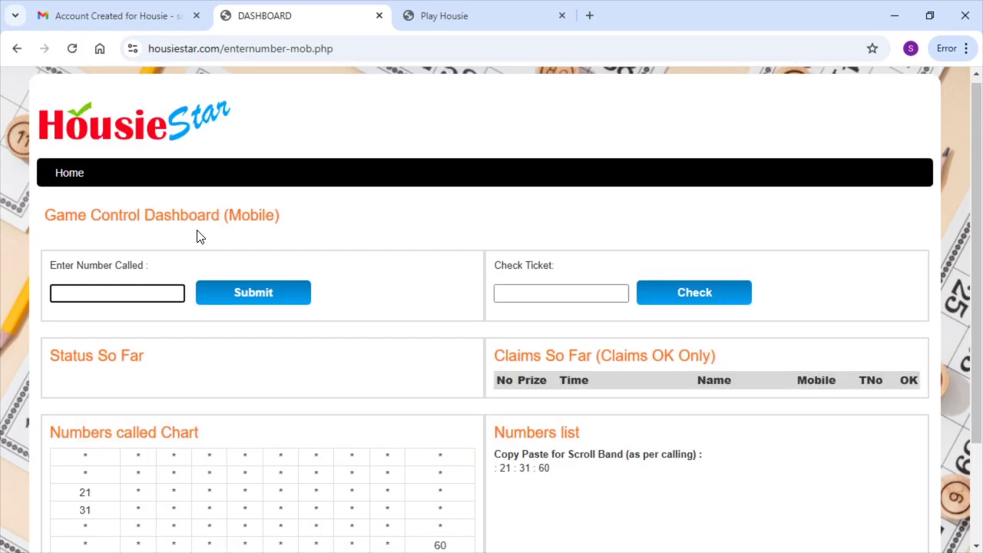
{"action": "scroll", "coordinate": [197, 235], "scroll_direction": "down", "scroll_amount": 3}
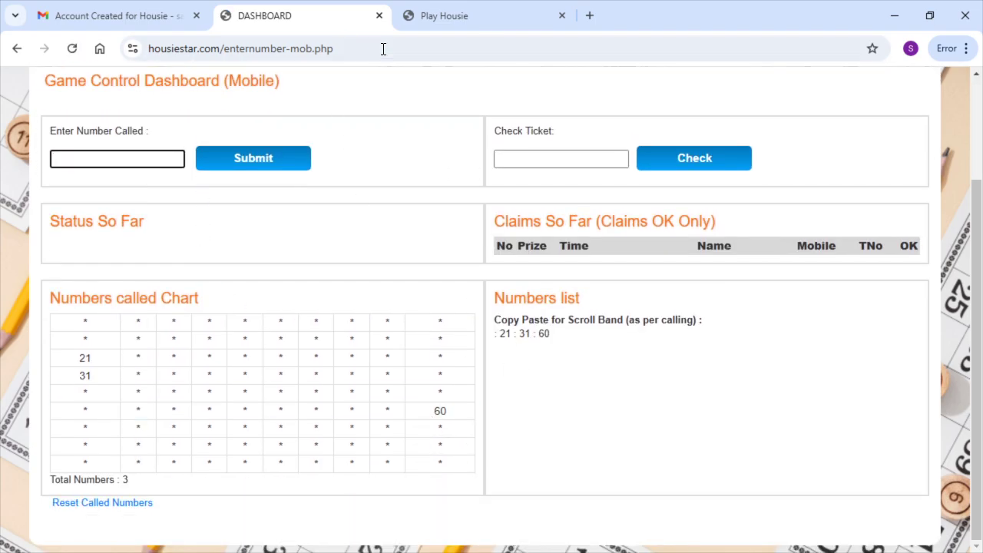
{"action": "left_click", "coordinate": [444, 15]}
{"action": "left_click", "coordinate": [929, 15]}
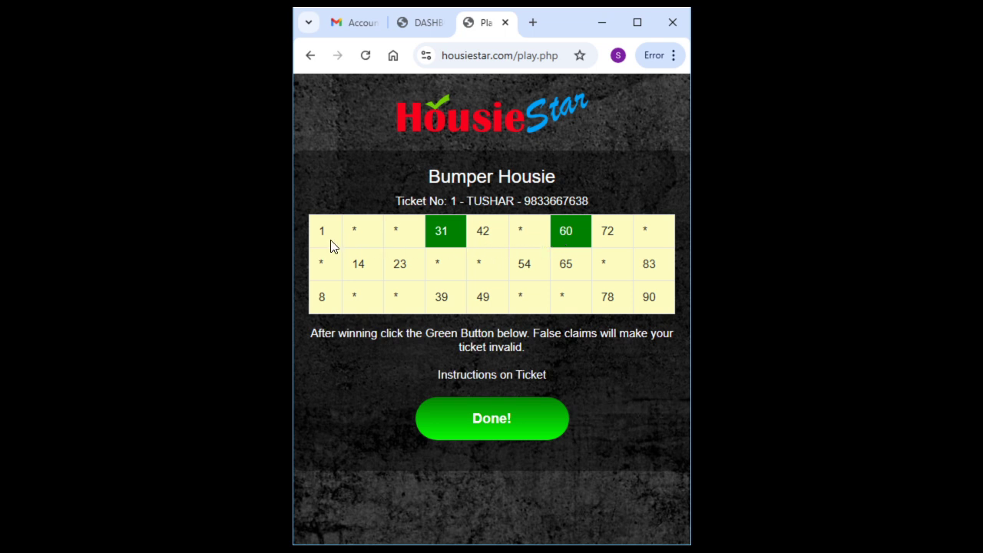
{"action": "left_click", "coordinate": [637, 22]}
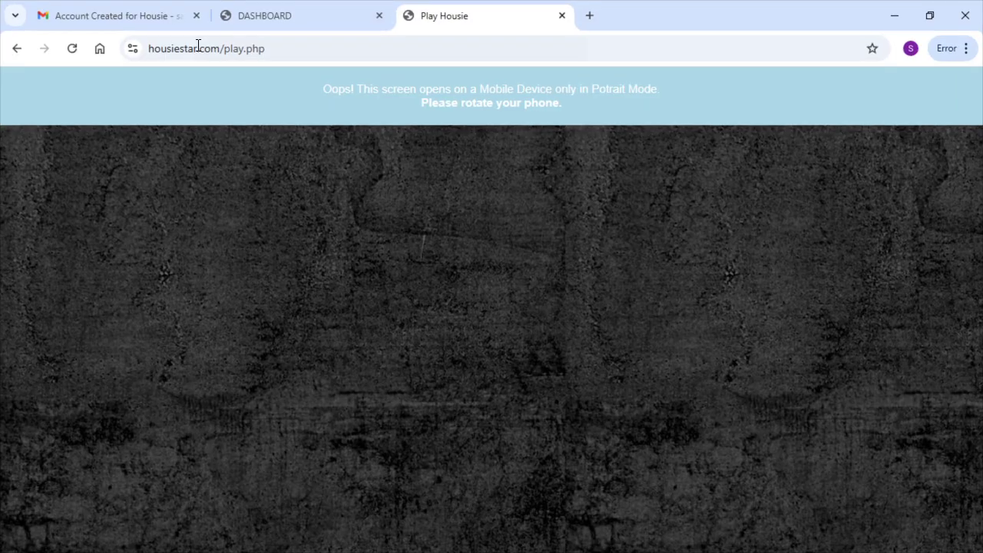
{"action": "left_click", "coordinate": [267, 16]}
Call 1, mark 1 on the player's ticket, and go back to the dashboard
{"action": "left_click", "coordinate": [152, 154]}
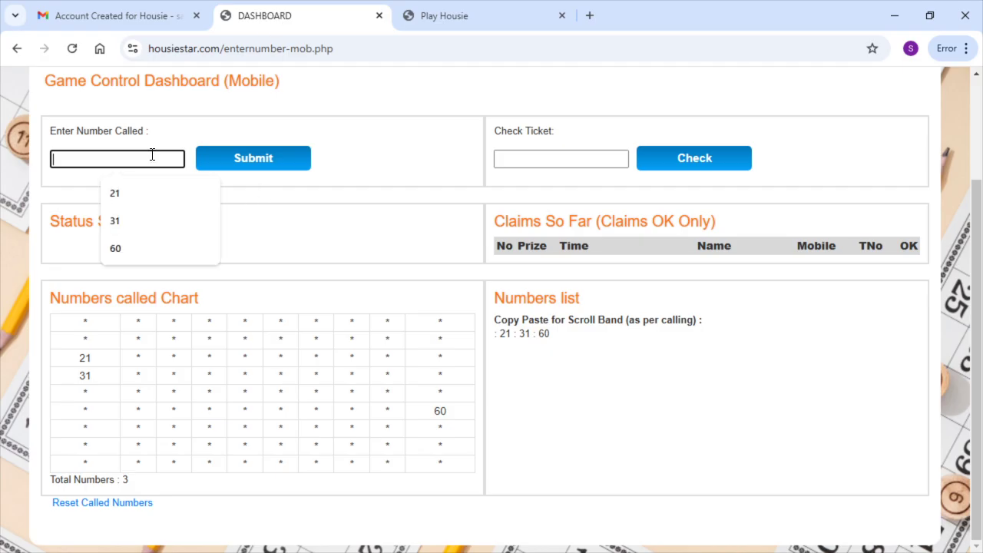
{"action": "type", "text": "1"}
{"action": "left_click", "coordinate": [247, 157]}
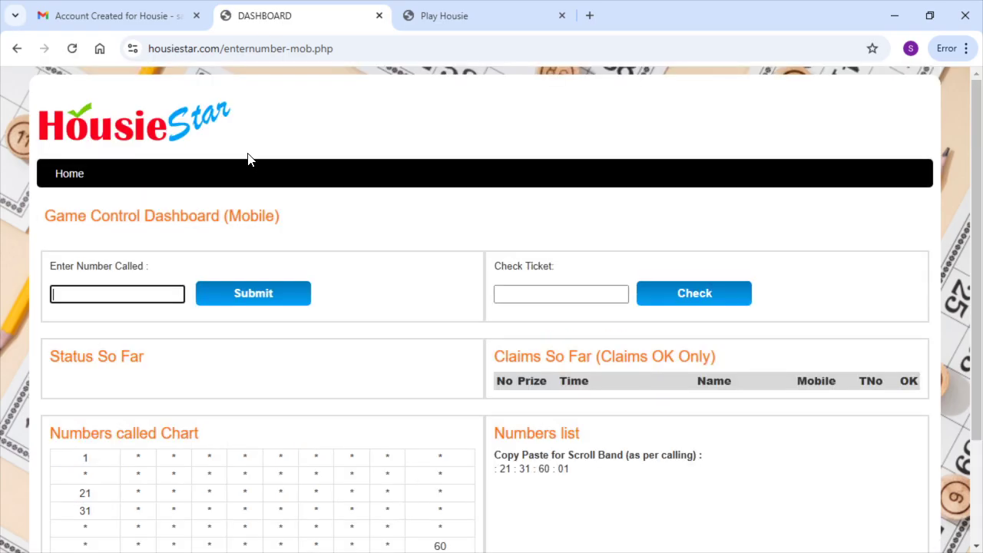
{"action": "left_click", "coordinate": [456, 16]}
{"action": "left_click", "coordinate": [929, 13]}
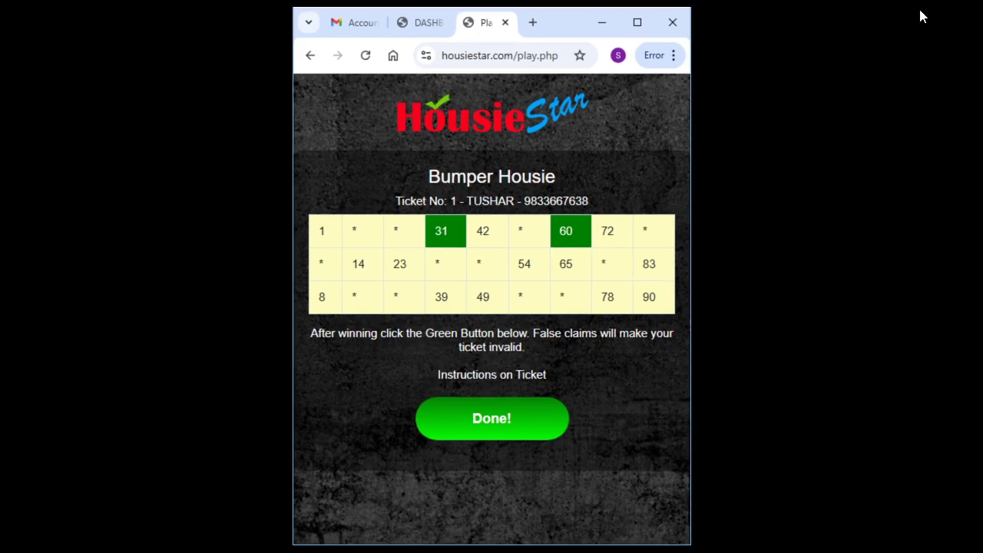
{"action": "left_click", "coordinate": [323, 232]}
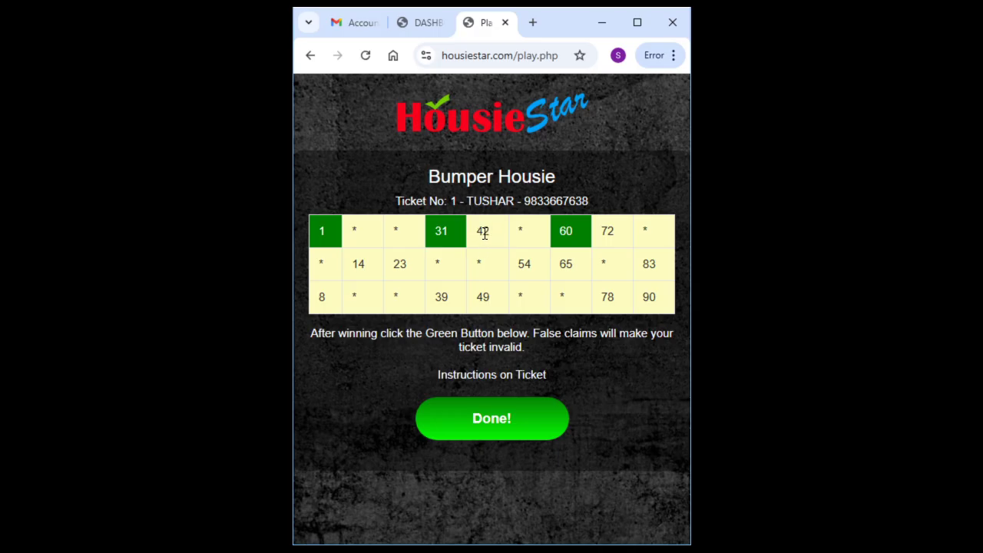
{"action": "left_click", "coordinate": [433, 23]}
Call 42 and 72 on the dashboard, then mark 42 on the player's ticket
{"action": "left_click", "coordinate": [369, 302]}
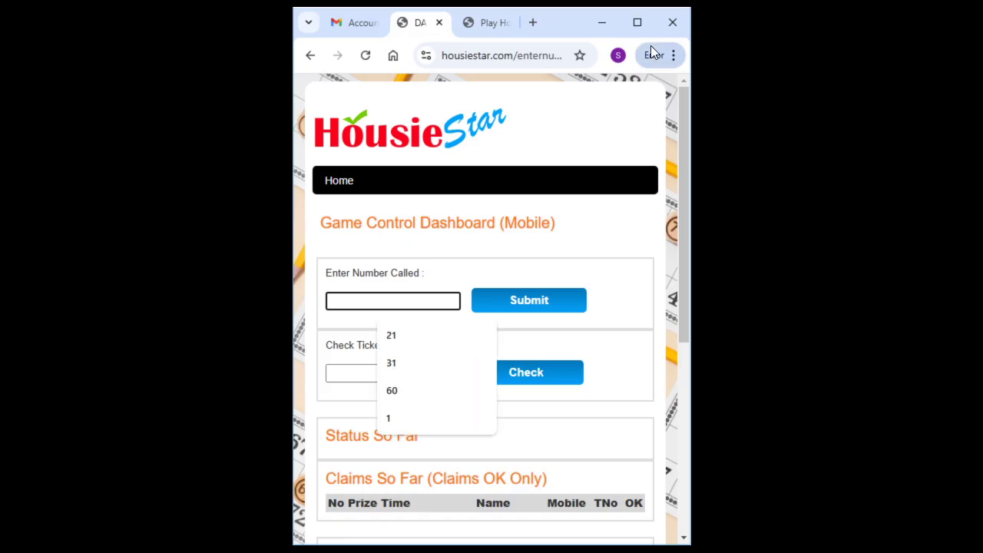
{"action": "left_click", "coordinate": [636, 22]}
{"action": "type", "text": "42"}
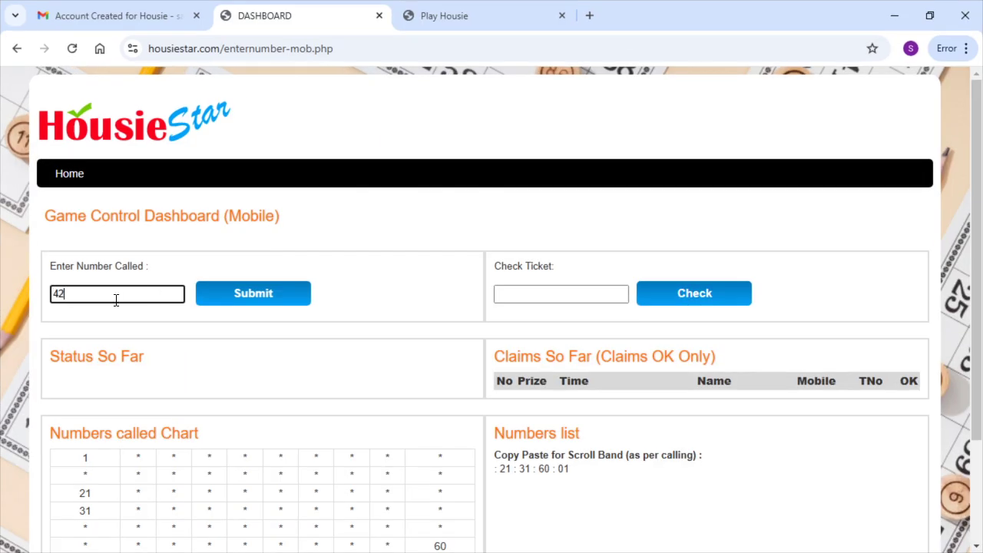
{"action": "left_click", "coordinate": [234, 296]}
{"action": "left_click", "coordinate": [154, 292]}
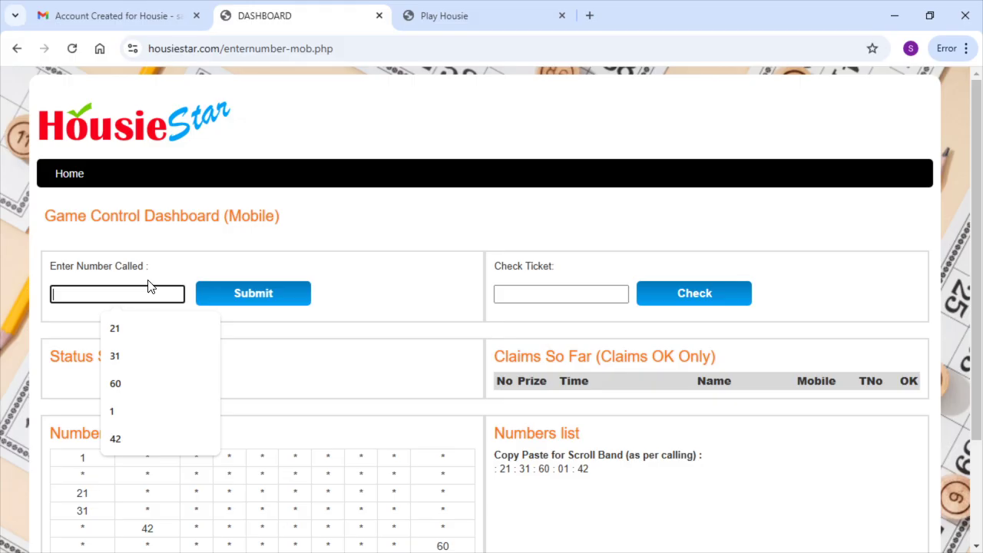
{"action": "type", "text": "72"}
{"action": "left_click", "coordinate": [229, 290]}
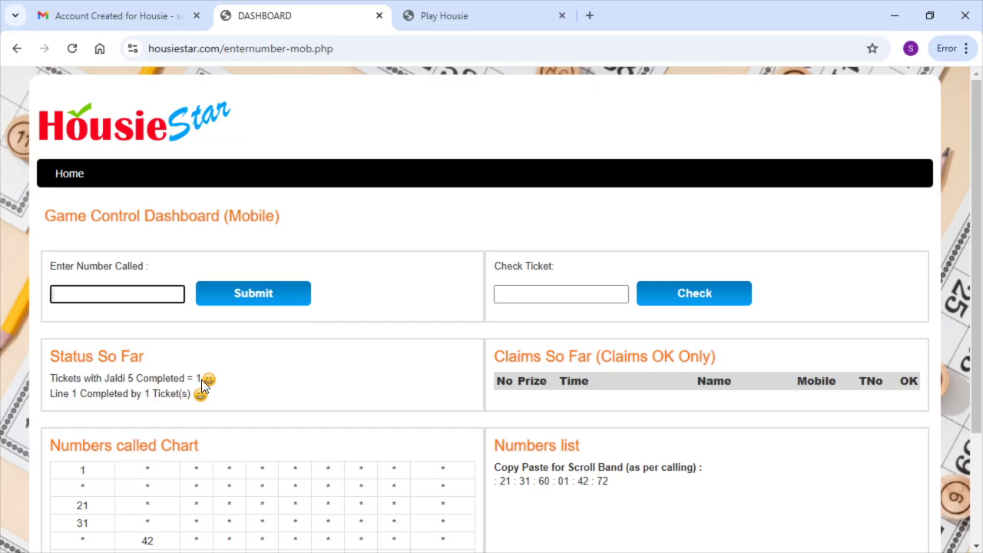
{"action": "left_click", "coordinate": [450, 17]}
{"action": "left_click", "coordinate": [929, 15]}
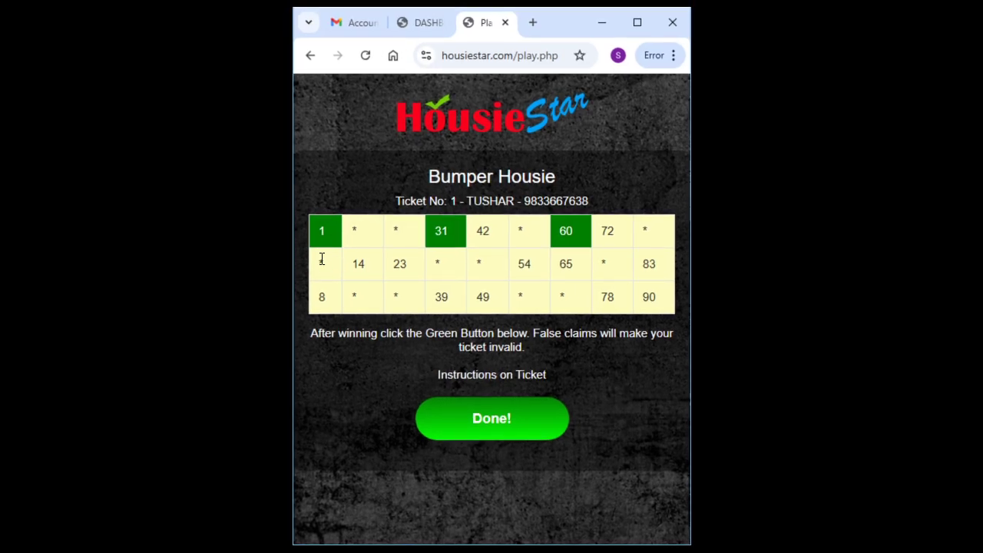
{"action": "left_click", "coordinate": [485, 230]}
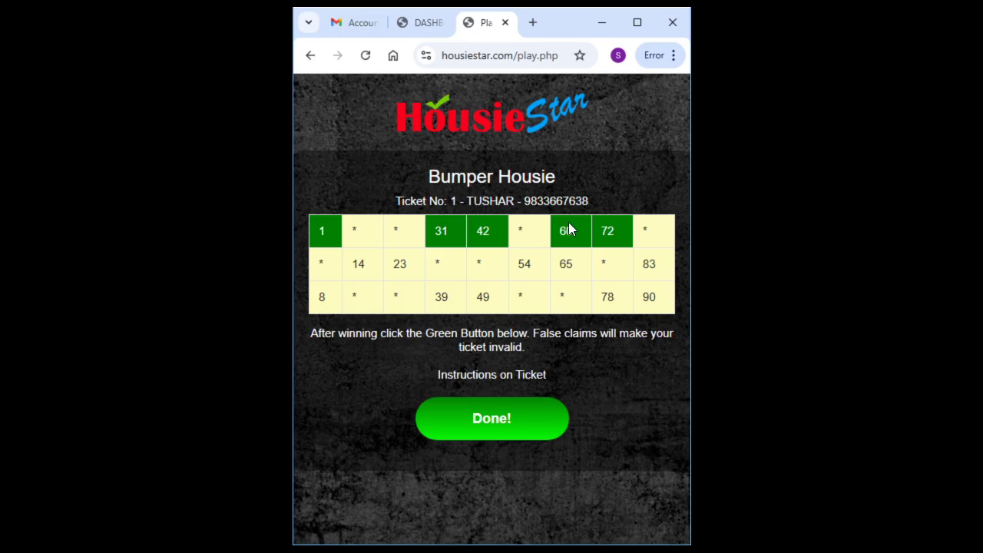
Claim TOP LINE for Ticket No. 1, switching from JALDI 5, and confirm the claim
{"action": "left_click", "coordinate": [495, 422]}
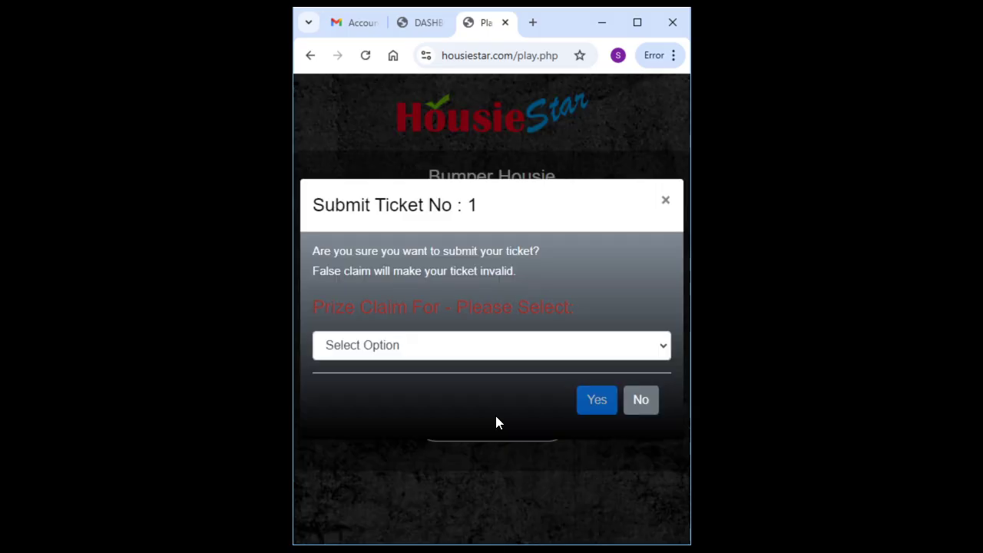
{"action": "left_click", "coordinate": [449, 357]}
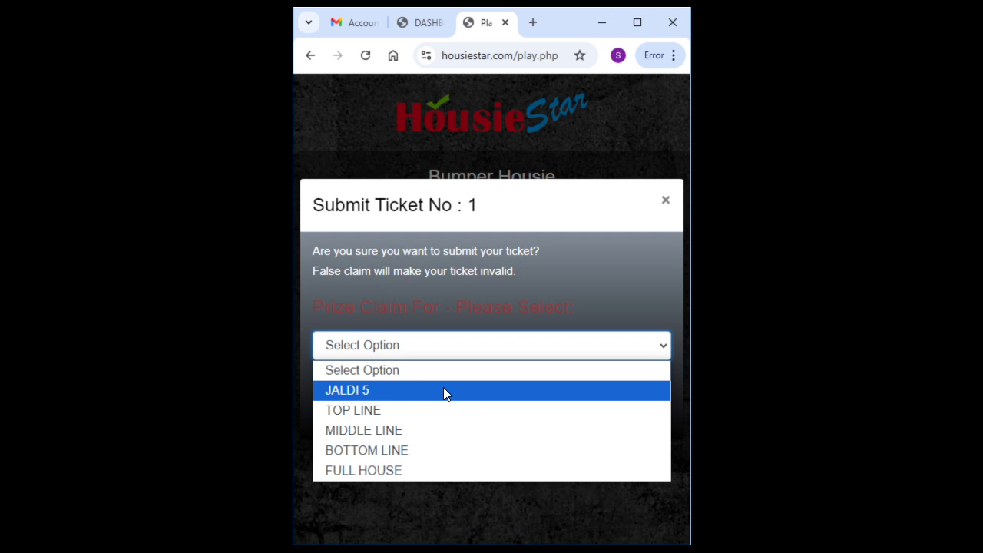
{"action": "left_click", "coordinate": [443, 390]}
{"action": "left_click", "coordinate": [434, 355]}
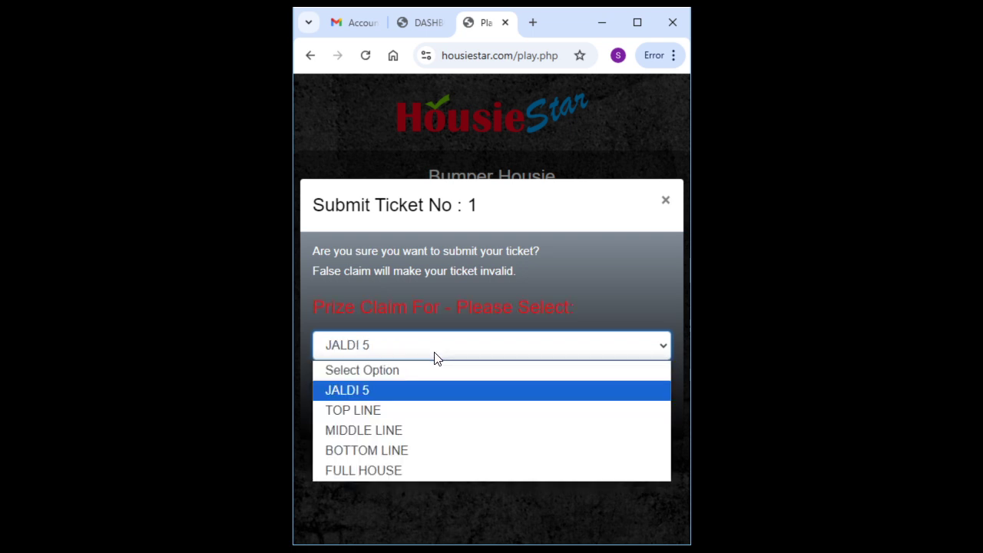
{"action": "left_click", "coordinate": [415, 410]}
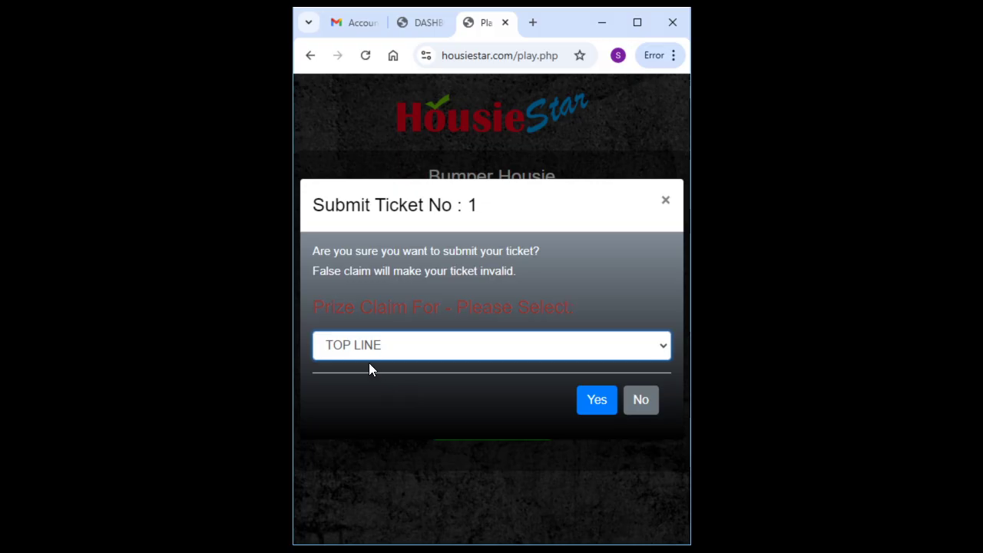
{"action": "left_click", "coordinate": [595, 399]}
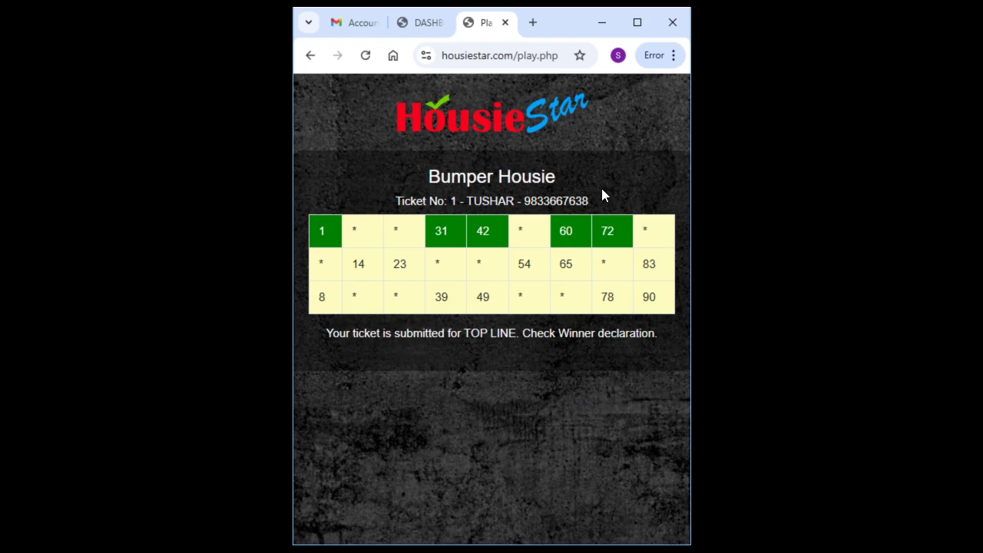
Reload the maximized dashboard, confirming the resubmit, so the new claim appears
{"action": "left_click", "coordinate": [424, 23]}
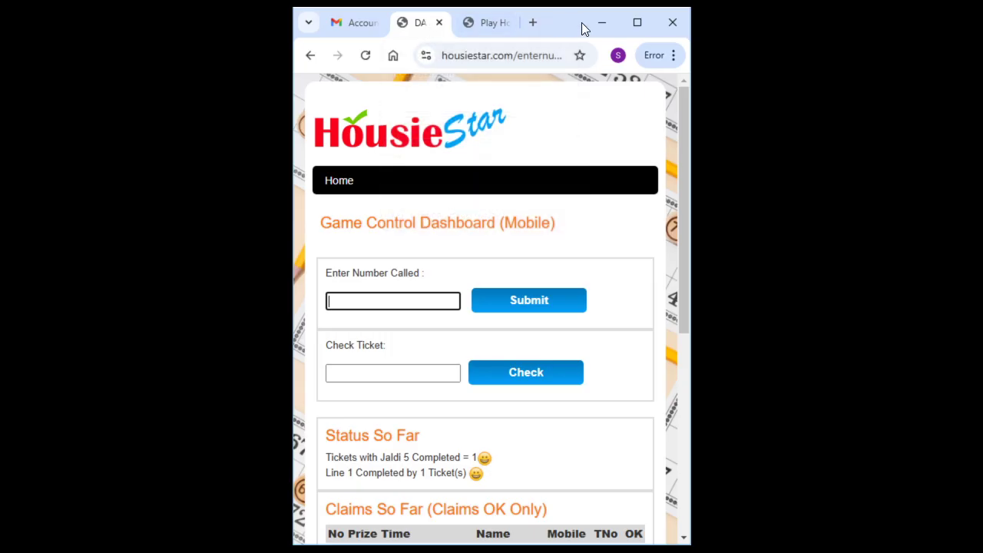
{"action": "left_click", "coordinate": [635, 23]}
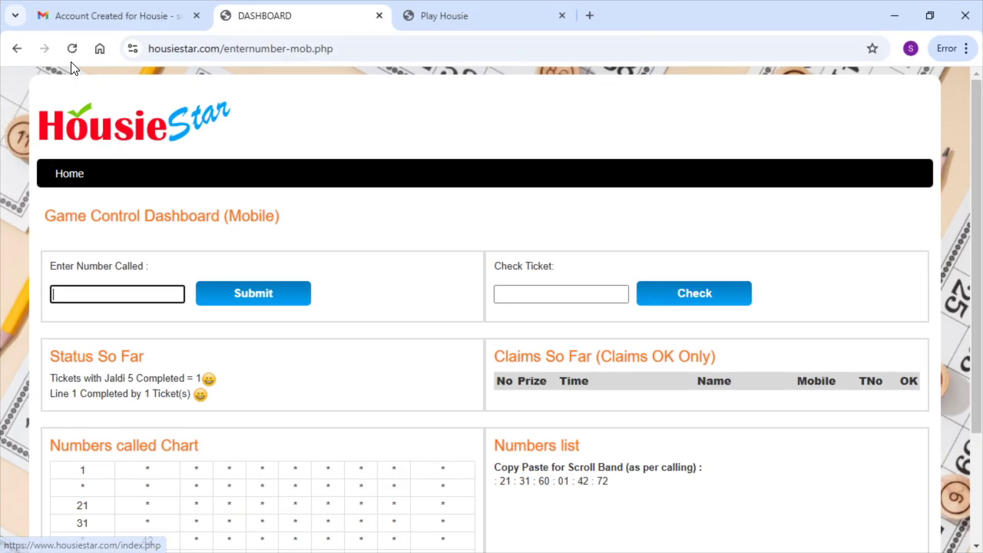
{"action": "left_click", "coordinate": [524, 293]}
{"action": "left_click", "coordinate": [153, 290]}
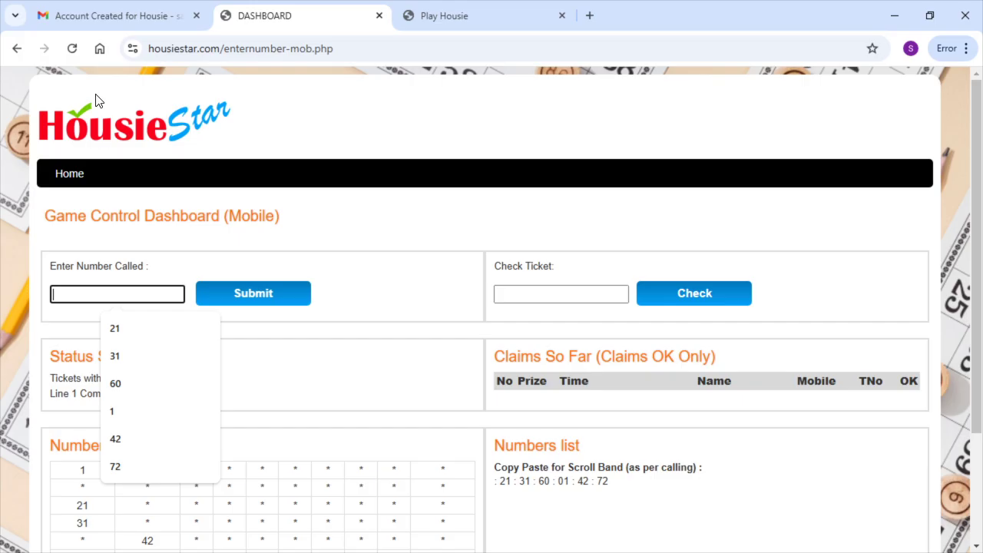
{"action": "left_click", "coordinate": [74, 48]}
{"action": "left_click", "coordinate": [534, 170]}
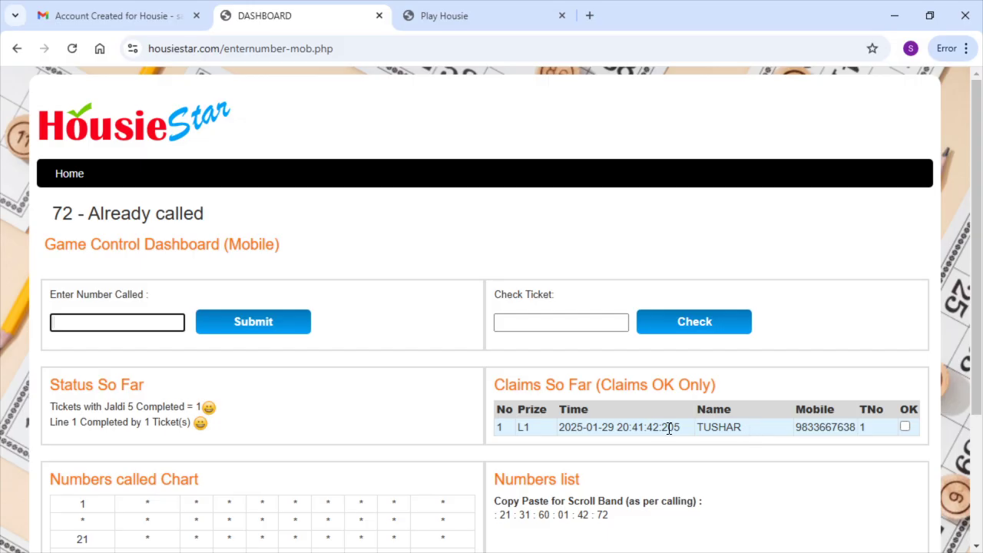
Check ticket 1 against the called numbers and approve its L1 claim
{"action": "scroll", "coordinate": [522, 423], "scroll_direction": "down", "scroll_amount": 1}
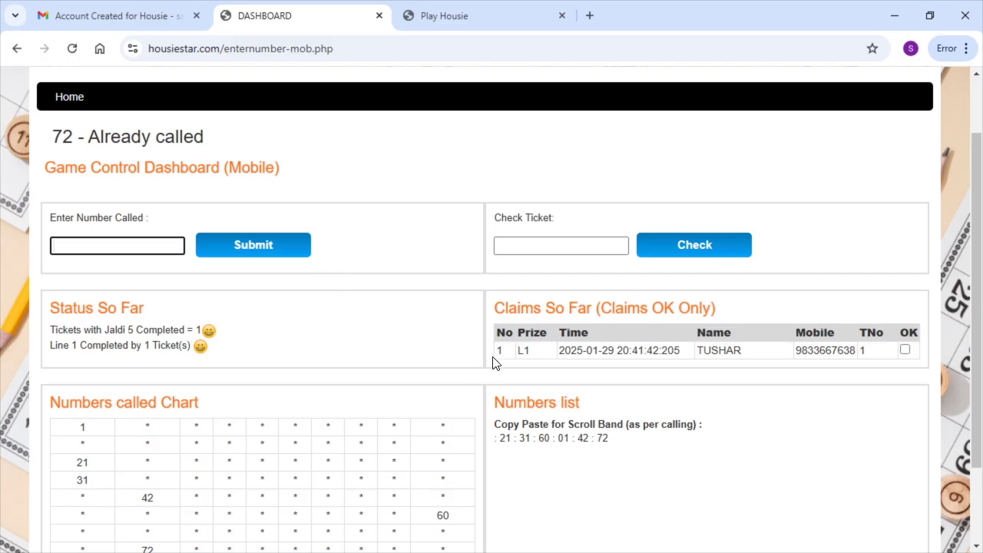
{"action": "left_click", "coordinate": [505, 246]}
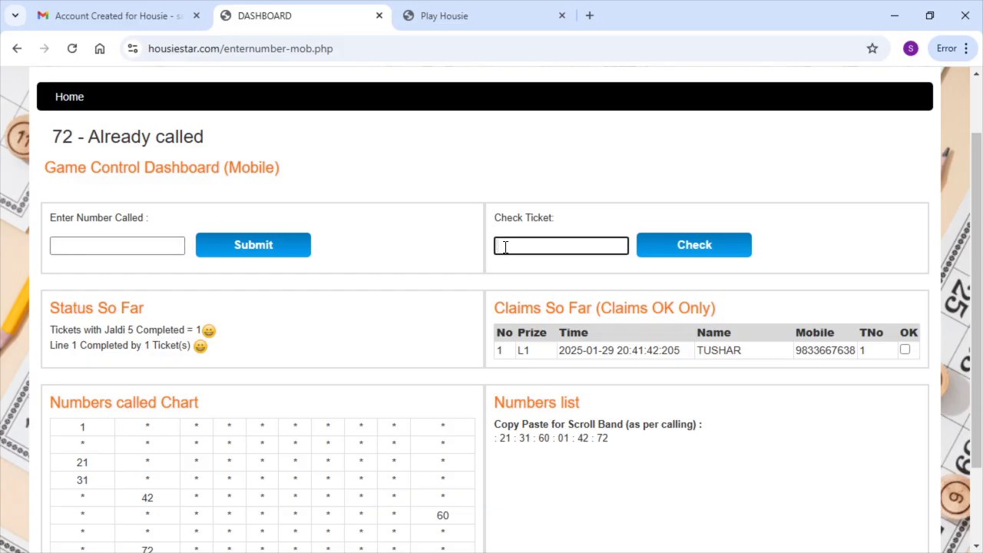
{"action": "type", "text": "1"}
{"action": "left_click", "coordinate": [677, 249]}
{"action": "scroll", "coordinate": [546, 281], "scroll_direction": "down", "scroll_amount": 3}
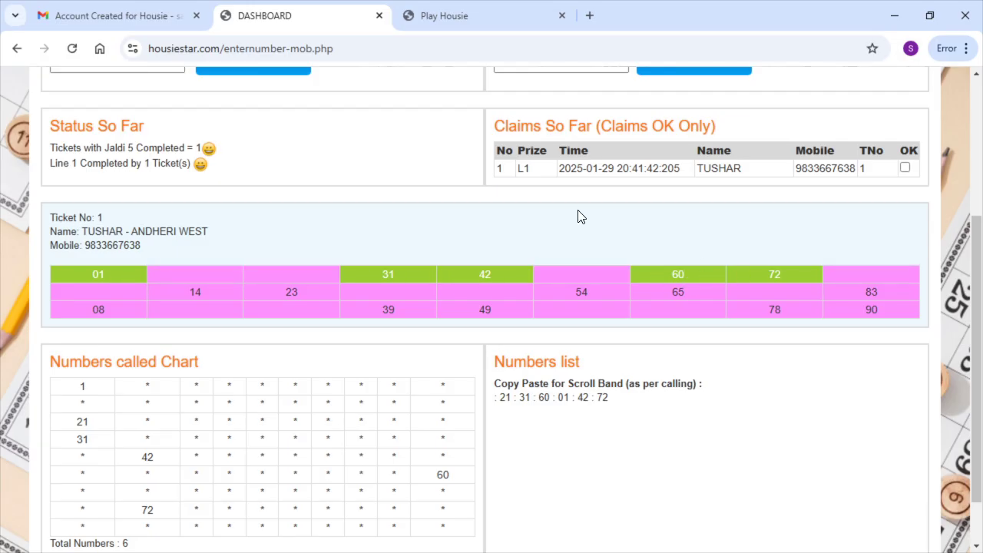
{"action": "left_click", "coordinate": [904, 168]}
Call 57 as the next number on the dashboard
{"action": "scroll", "coordinate": [442, 232], "scroll_direction": "up", "scroll_amount": 2}
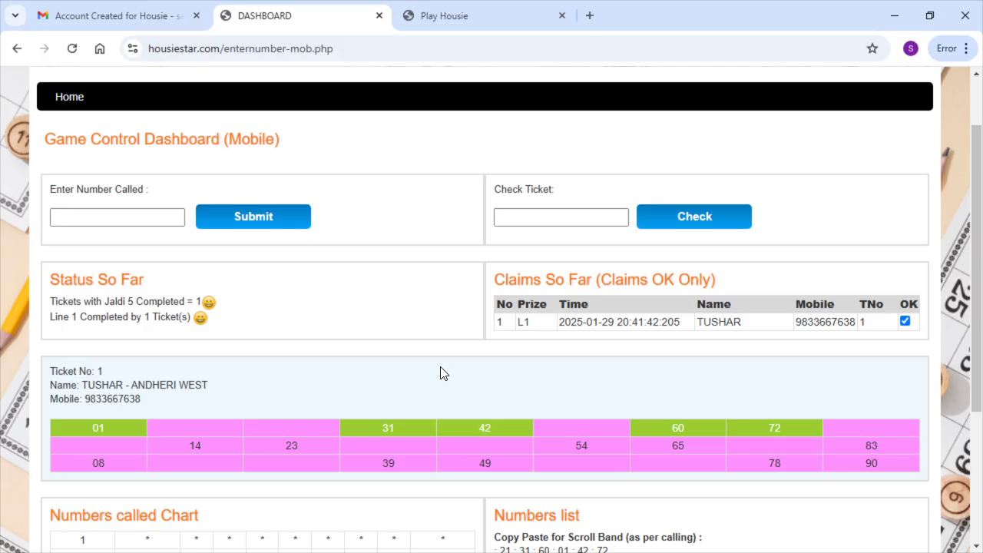
{"action": "scroll", "coordinate": [342, 370], "scroll_direction": "down", "scroll_amount": 2}
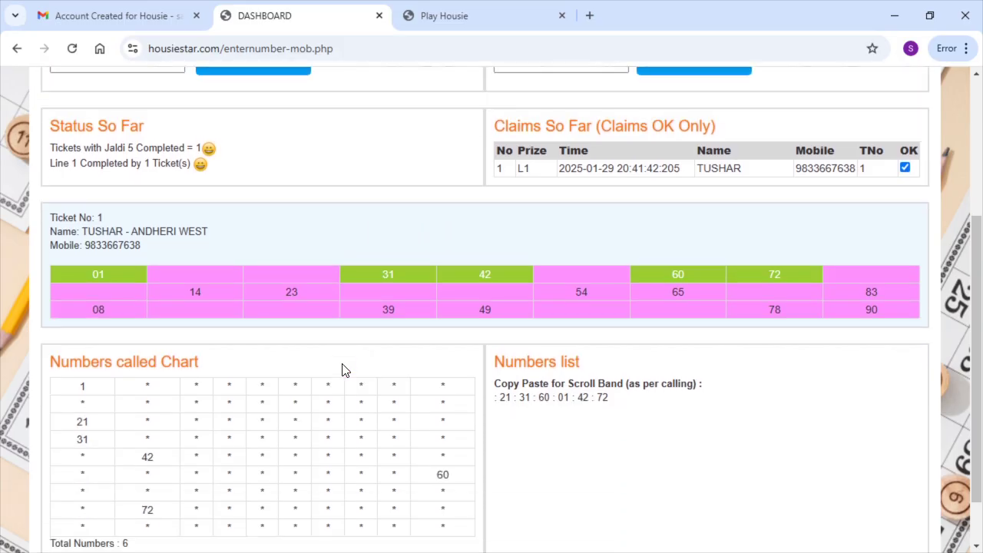
{"action": "scroll", "coordinate": [342, 370], "scroll_direction": "down", "scroll_amount": 1}
{"action": "scroll", "coordinate": [342, 363], "scroll_direction": "up", "scroll_amount": 3}
{"action": "left_click", "coordinate": [144, 156]}
{"action": "type", "text": "57"}
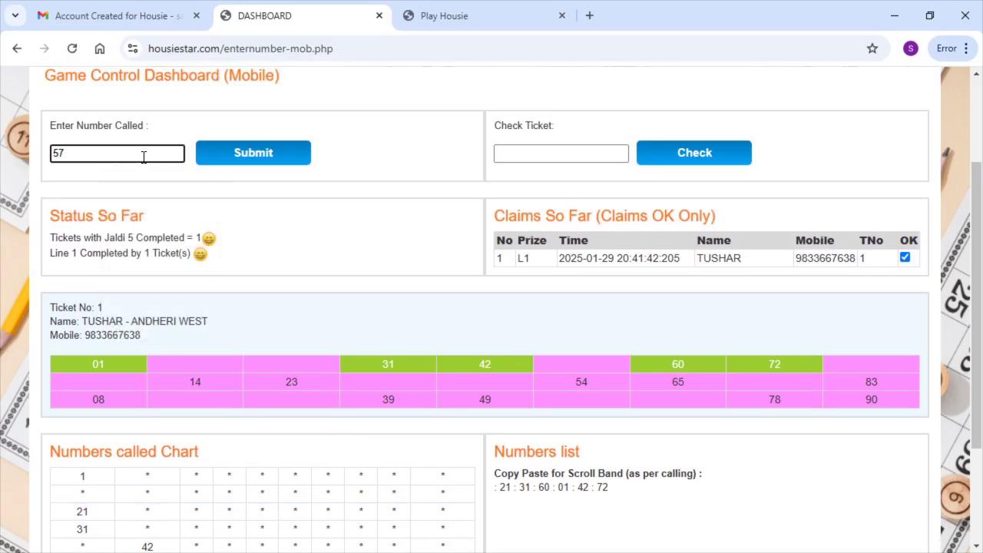
{"action": "left_click", "coordinate": [237, 157]}
Call 20, then show the player's Ticket No. 1 page in a portrait window
{"action": "left_click", "coordinate": [73, 298]}
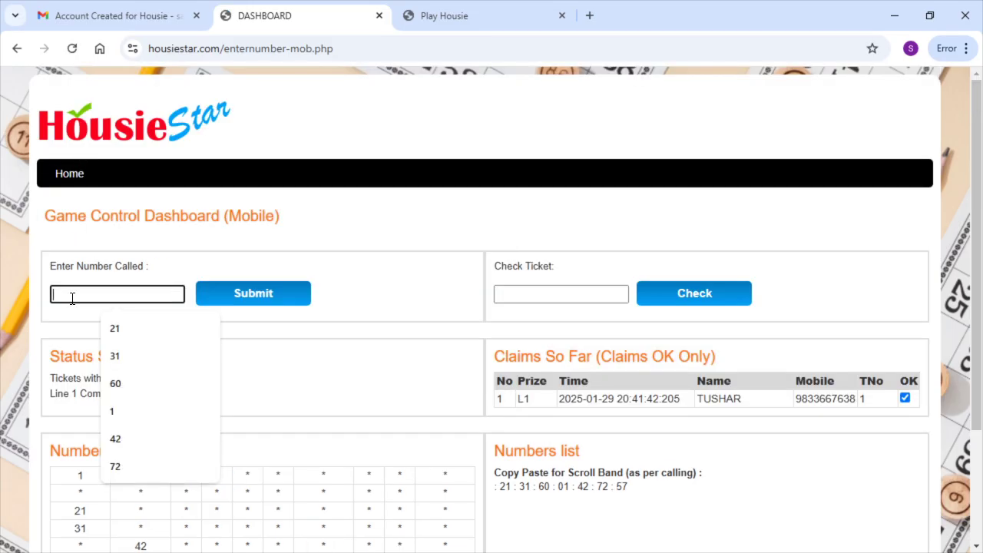
{"action": "type", "text": "20"}
{"action": "left_click", "coordinate": [292, 294]}
{"action": "scroll", "coordinate": [345, 281], "scroll_direction": "down", "scroll_amount": 2}
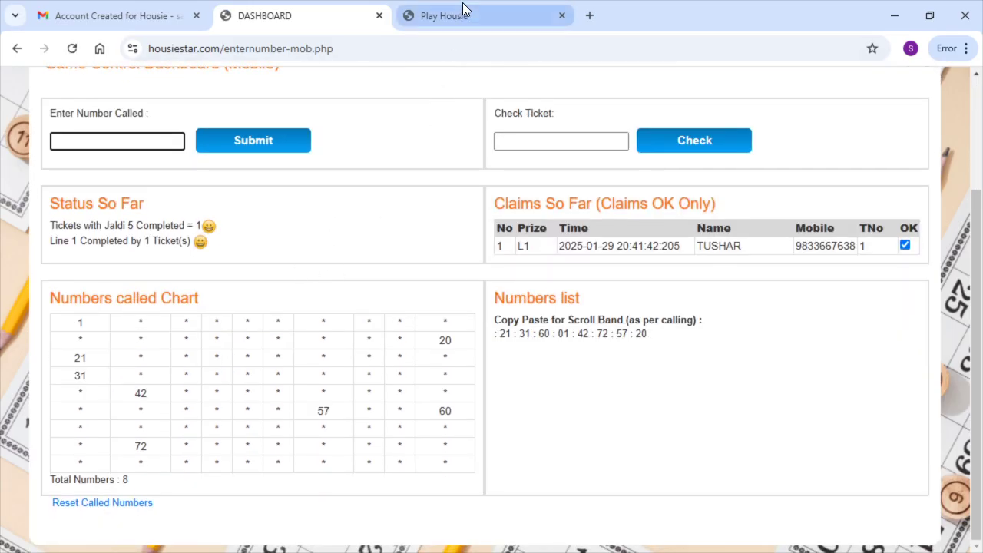
{"action": "left_click", "coordinate": [463, 9]}
{"action": "left_click", "coordinate": [927, 12]}
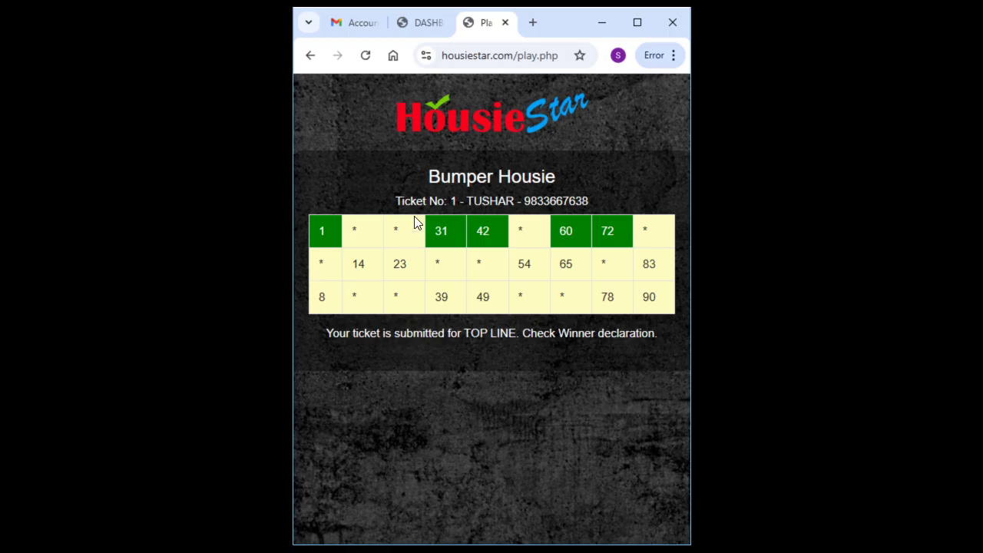
Return to the maximized dashboard and go Home to the admin page with Game Overview
{"action": "left_click", "coordinate": [424, 23]}
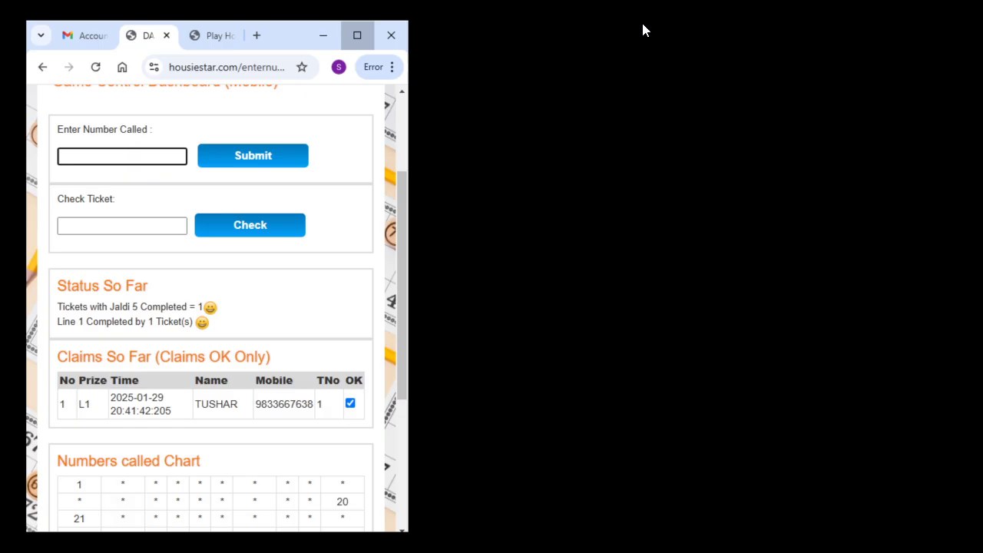
{"action": "left_click", "coordinate": [638, 22]}
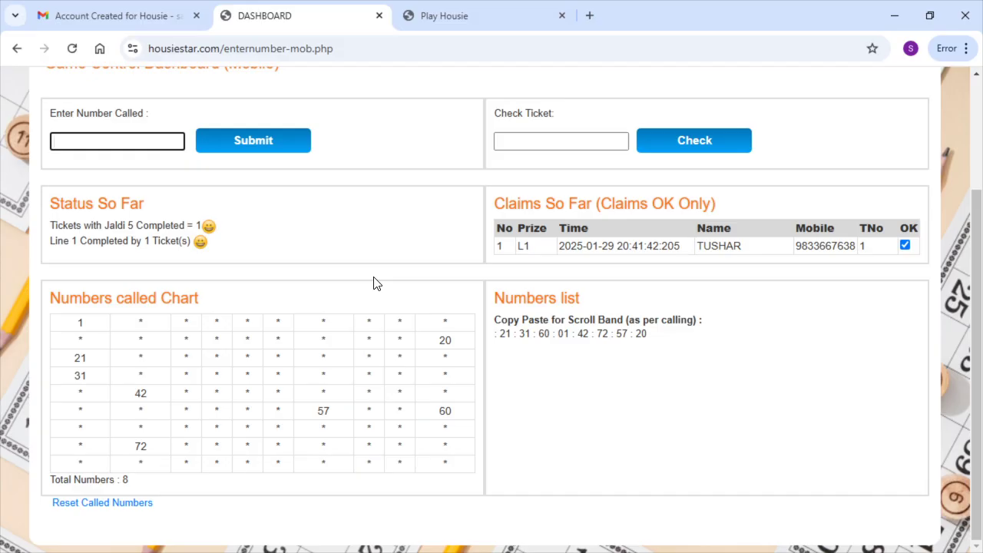
{"action": "scroll", "coordinate": [374, 283], "scroll_direction": "up", "scroll_amount": 1}
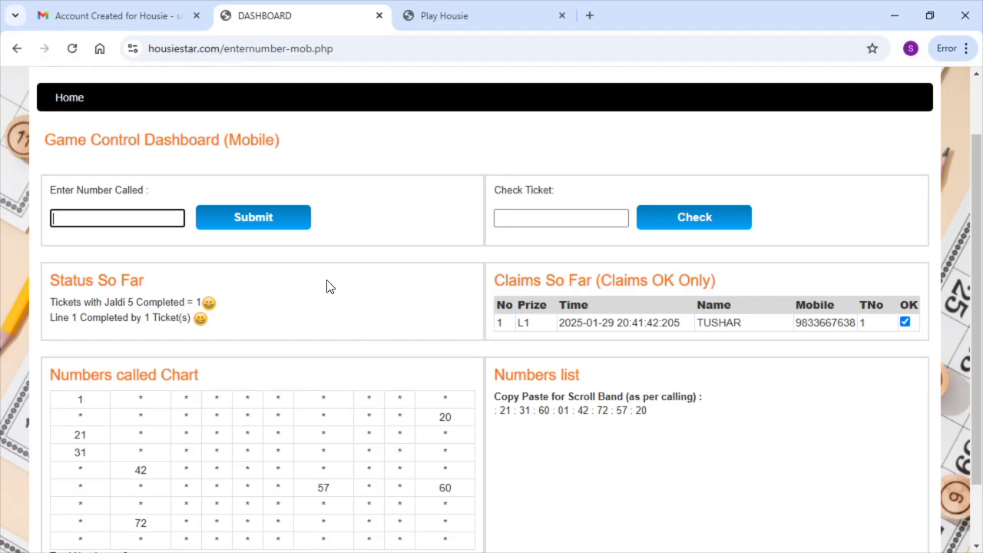
{"action": "left_click", "coordinate": [62, 99]}
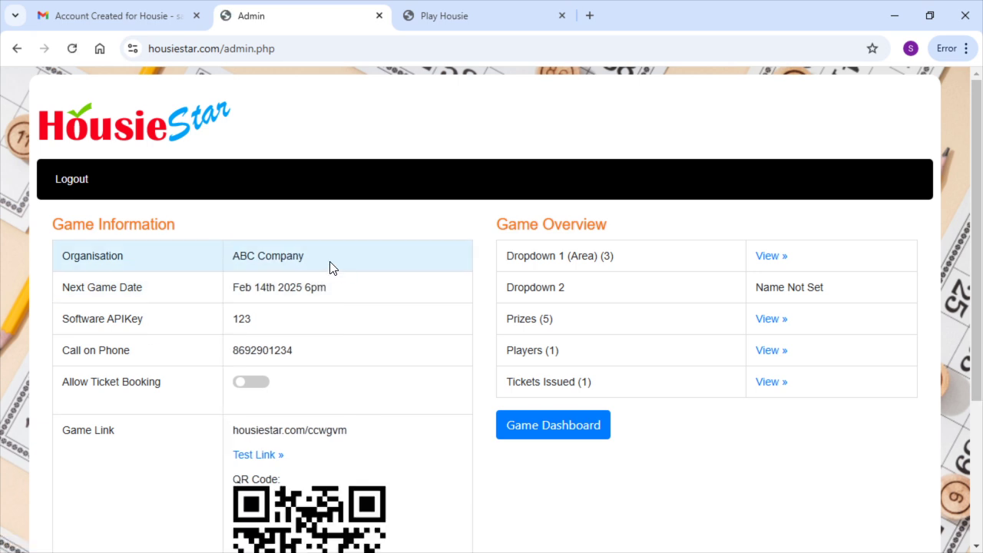